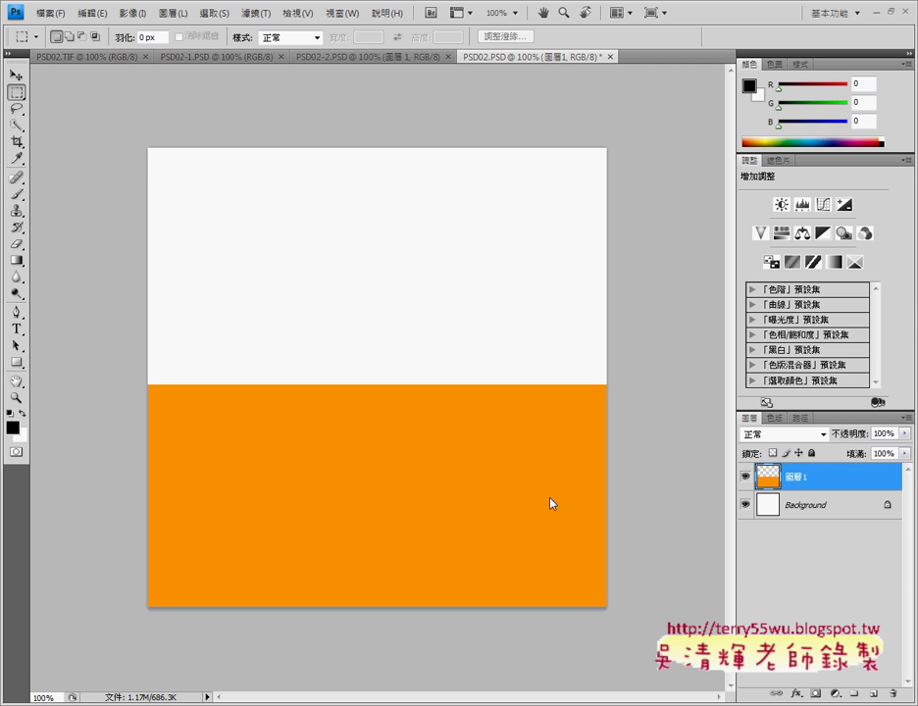
Glance at the Edit menu, then bring up the Quick Selection tool flyout.
{"action": "left_click", "coordinate": [92, 14]}
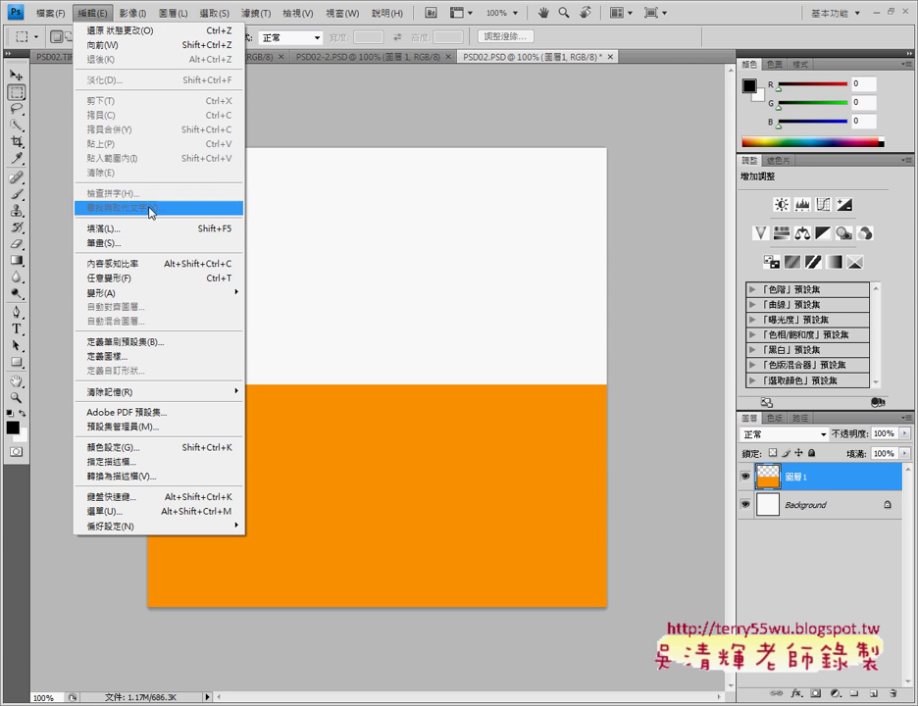
{"action": "left_click", "coordinate": [451, 108]}
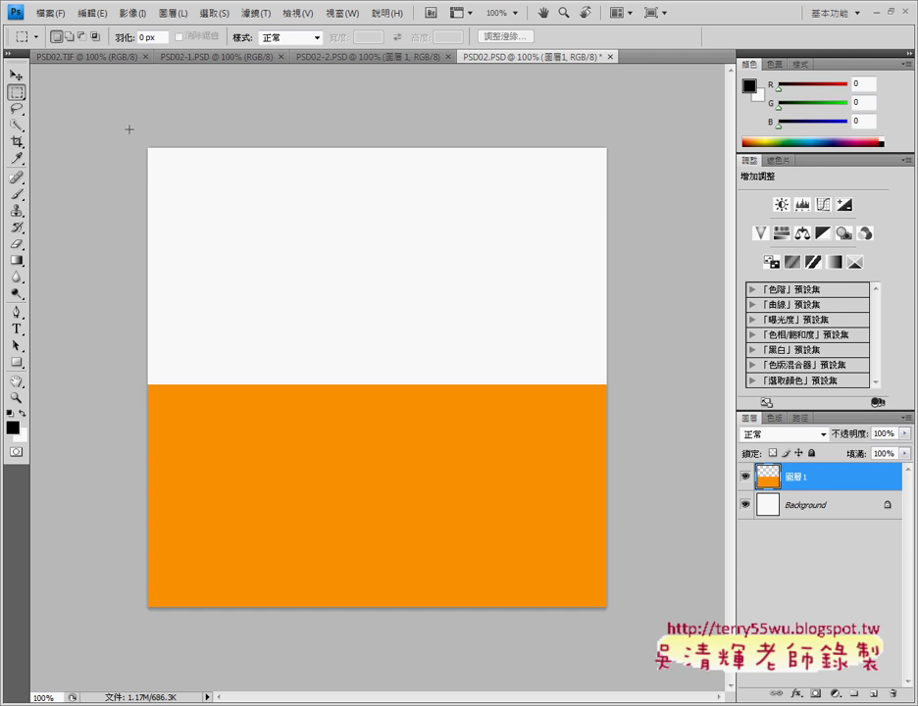
{"action": "left_click", "coordinate": [19, 129]}
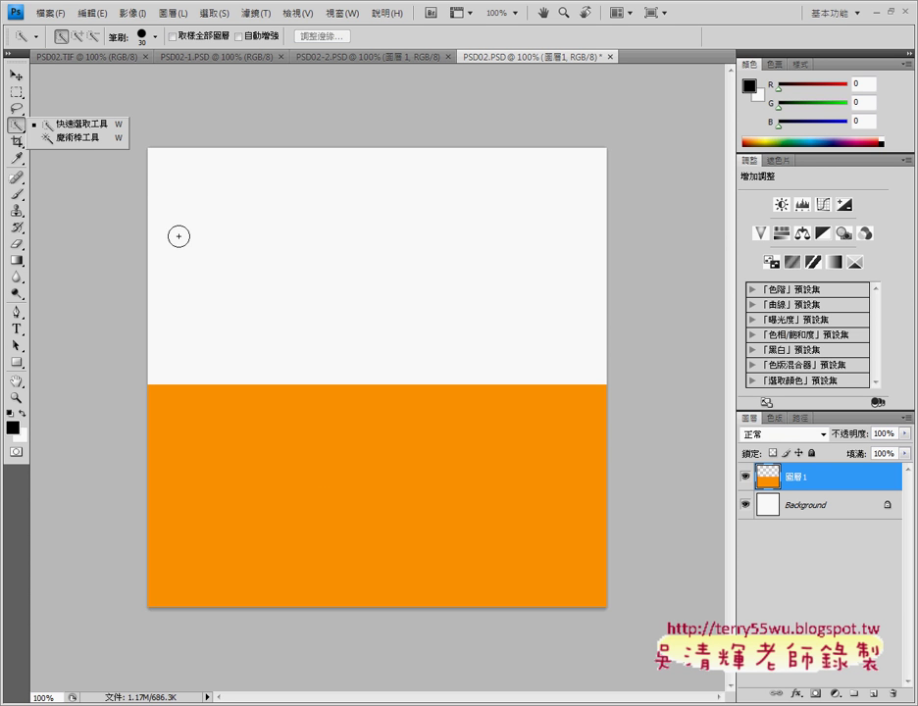
Try a Magic Wand selection of the orange area, then deselect it.
{"action": "left_click", "coordinate": [76, 139]}
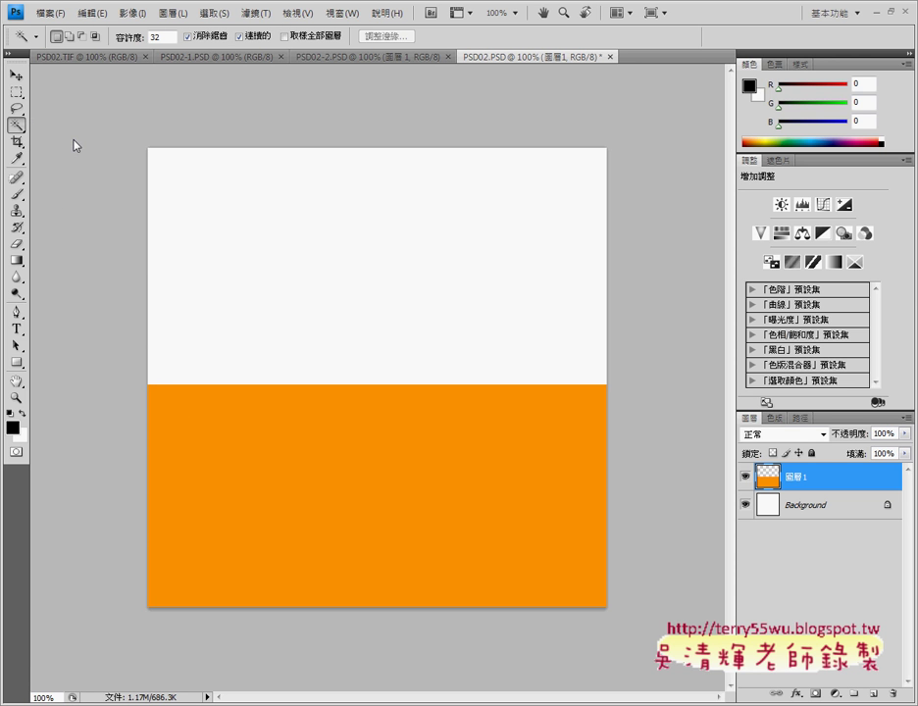
{"action": "left_click", "coordinate": [322, 517]}
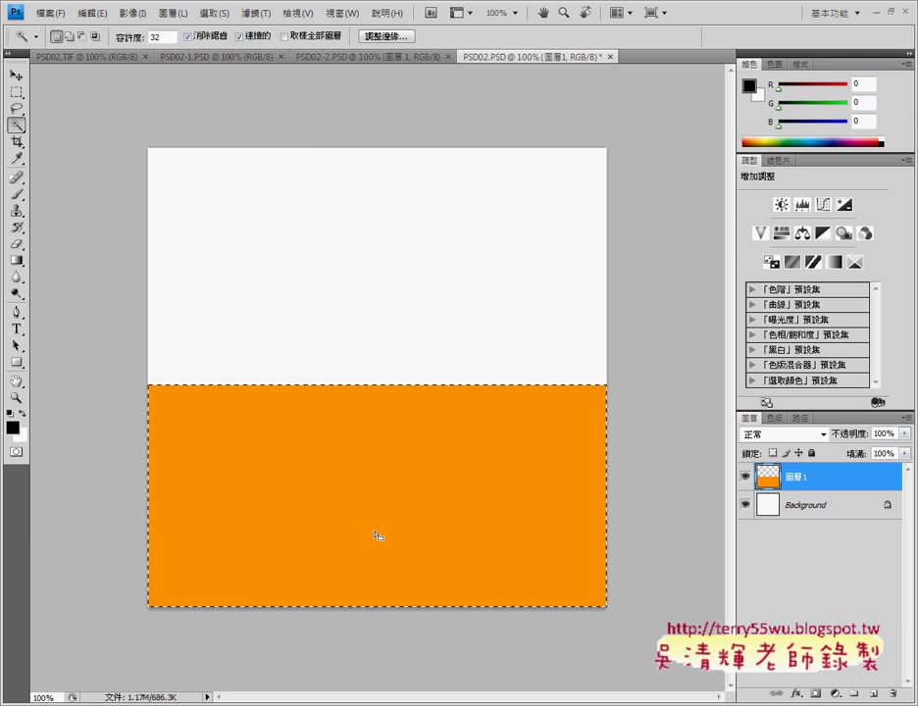
{"action": "left_click", "coordinate": [210, 14]}
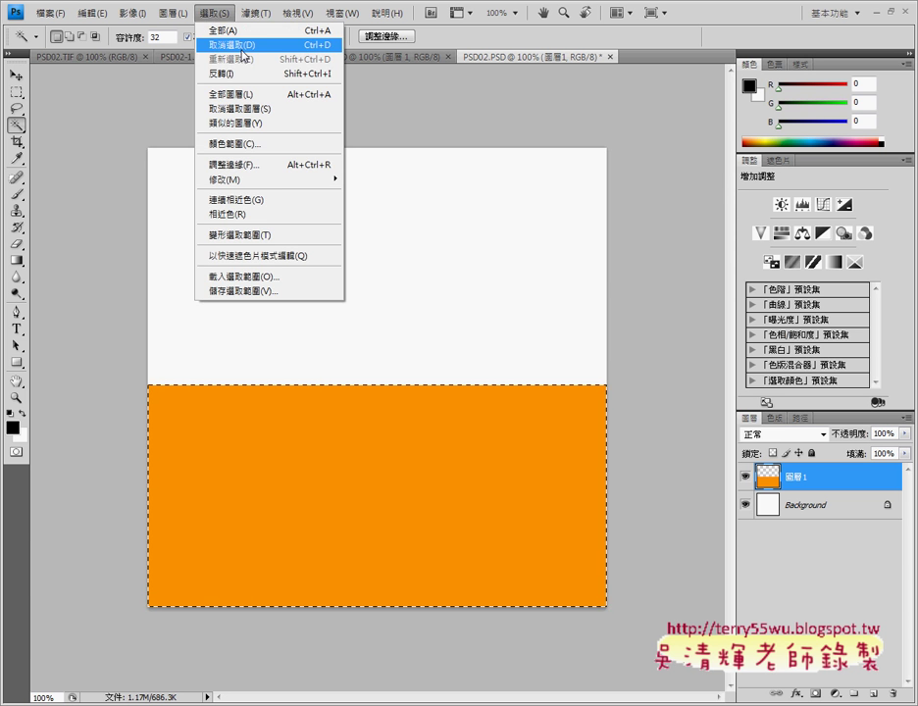
{"action": "left_click", "coordinate": [220, 45]}
Brush a Quick Selection across the whole orange lower band.
{"action": "right_click", "coordinate": [19, 129]}
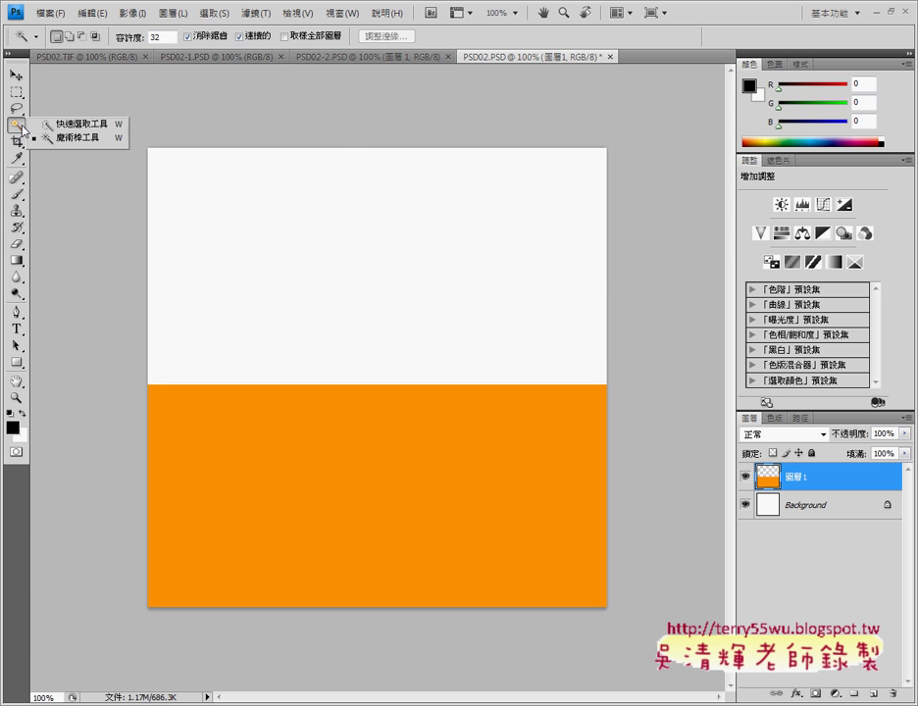
{"action": "right_click", "coordinate": [23, 129]}
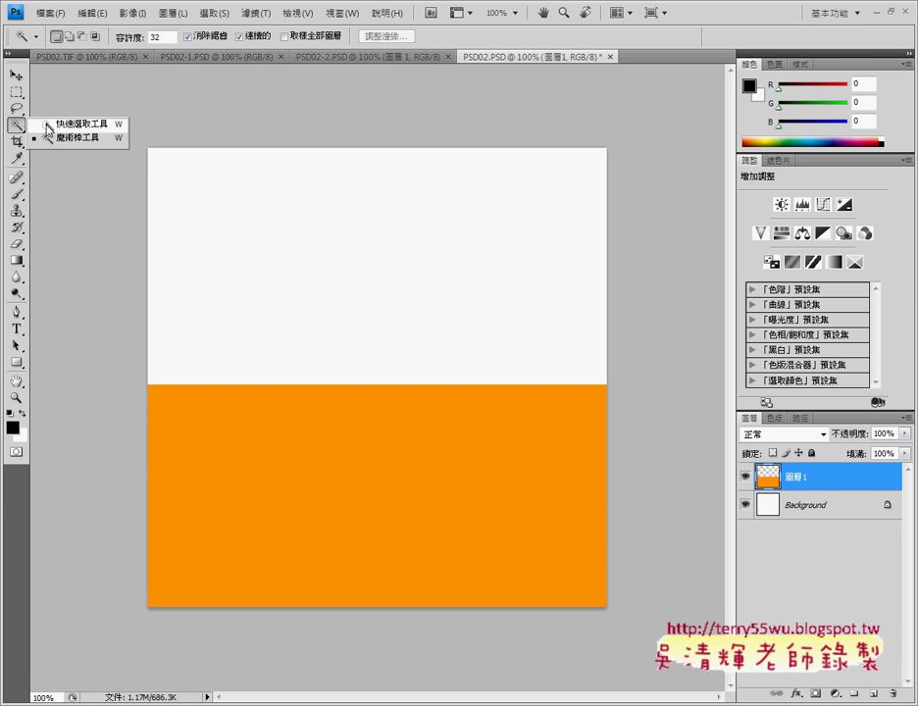
{"action": "left_click", "coordinate": [59, 124]}
{"action": "left_click", "coordinate": [307, 461]}
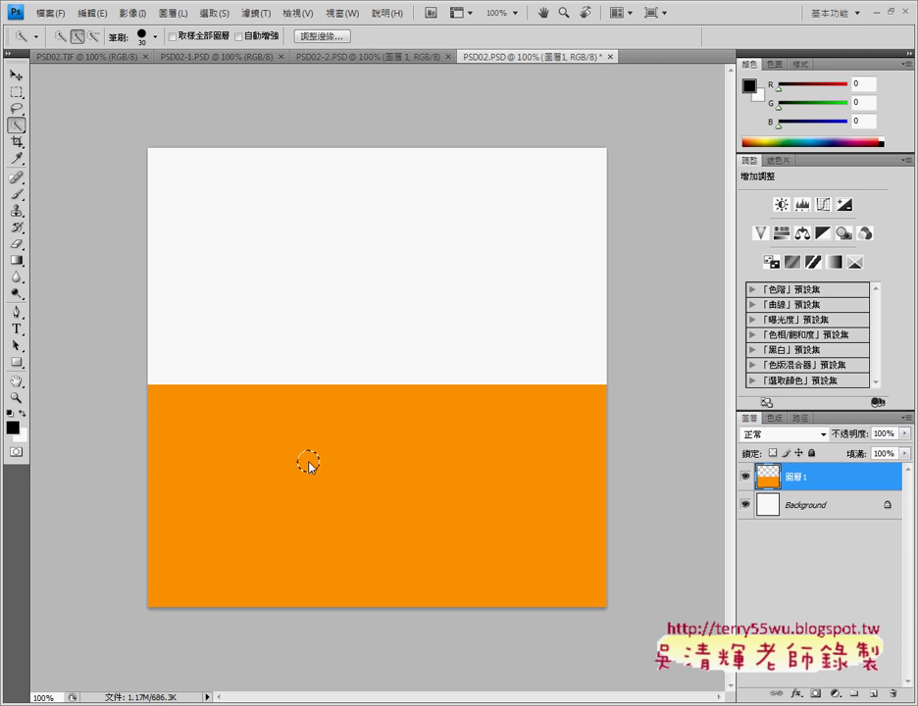
{"action": "left_click", "coordinate": [379, 453]}
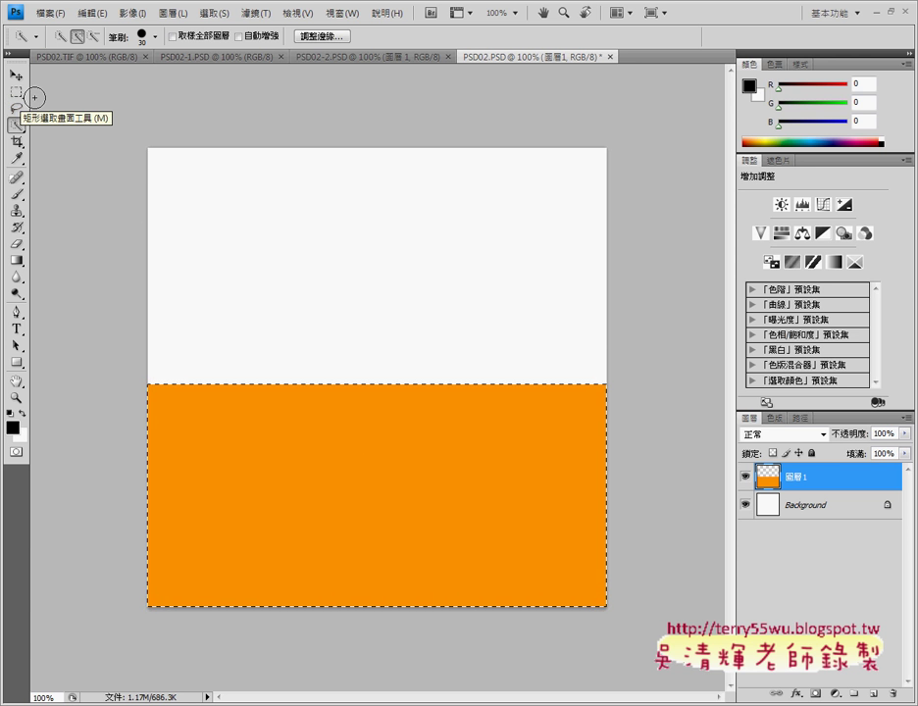
{"action": "left_click", "coordinate": [216, 12]}
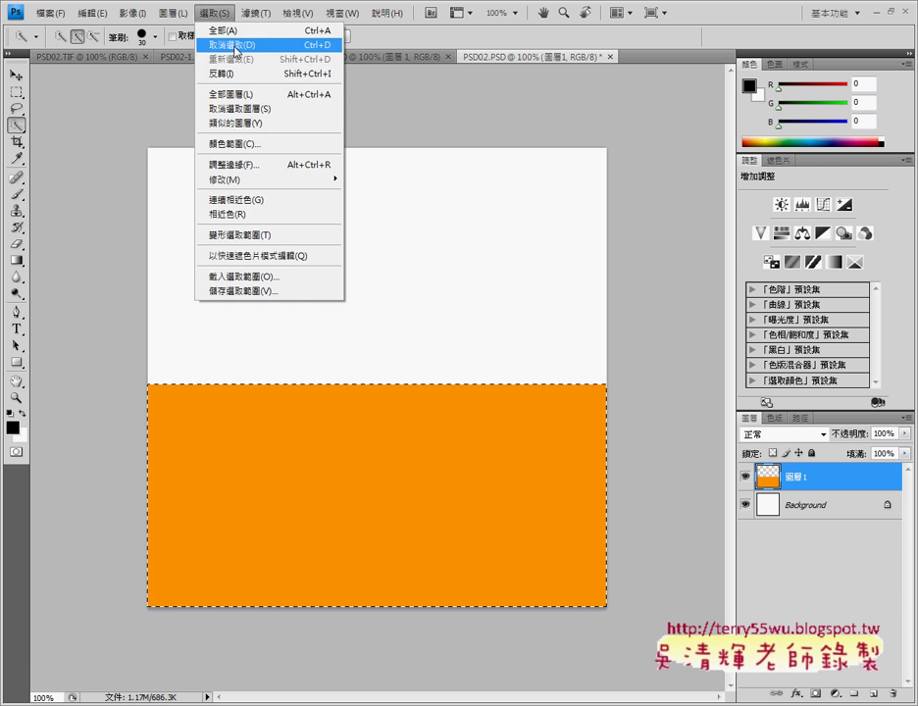
{"action": "left_click", "coordinate": [233, 45]}
{"action": "left_click", "coordinate": [17, 92]}
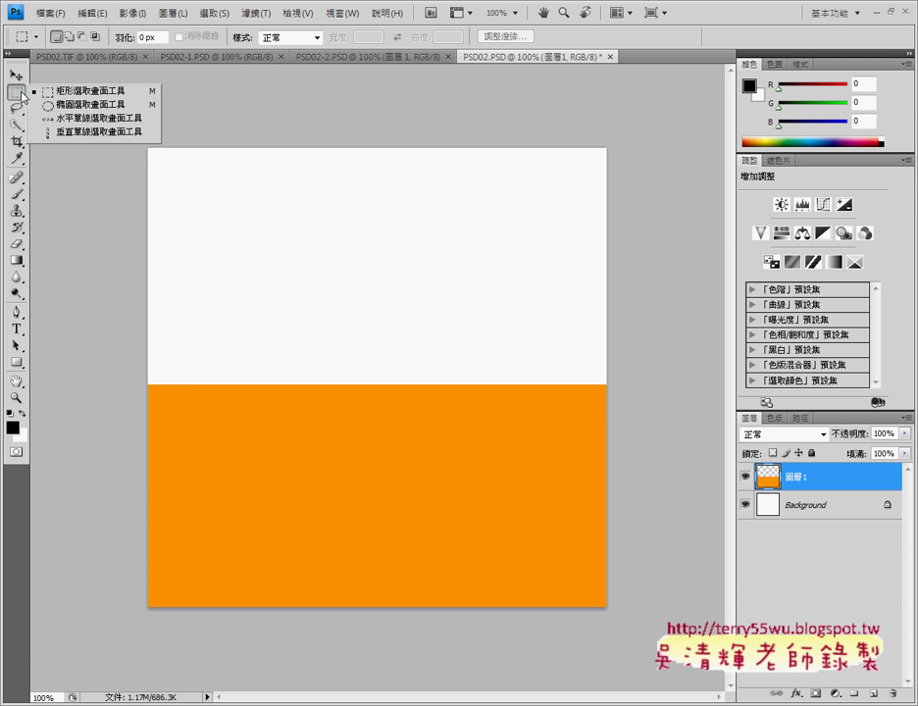
{"action": "left_click", "coordinate": [54, 71]}
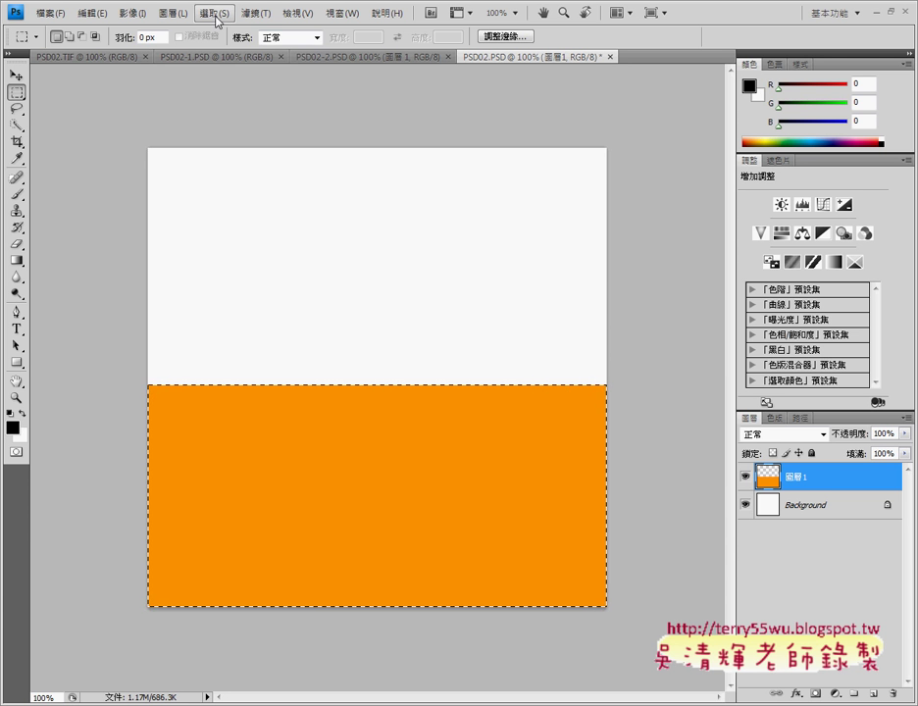
{"action": "left_click", "coordinate": [213, 13]}
{"action": "left_click", "coordinate": [229, 52]}
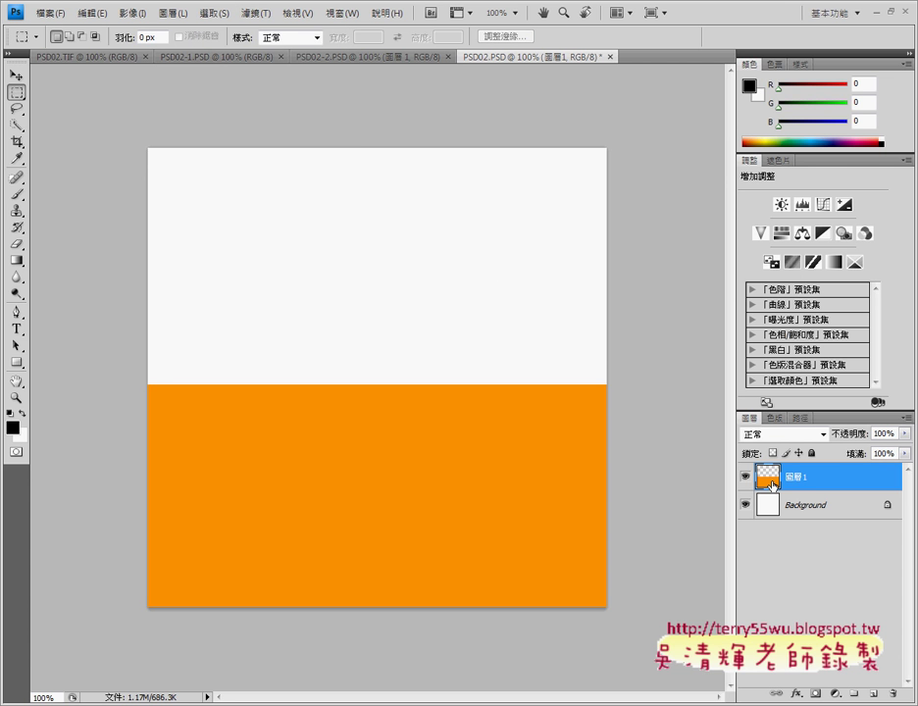
{"action": "right_click", "coordinate": [771, 484]}
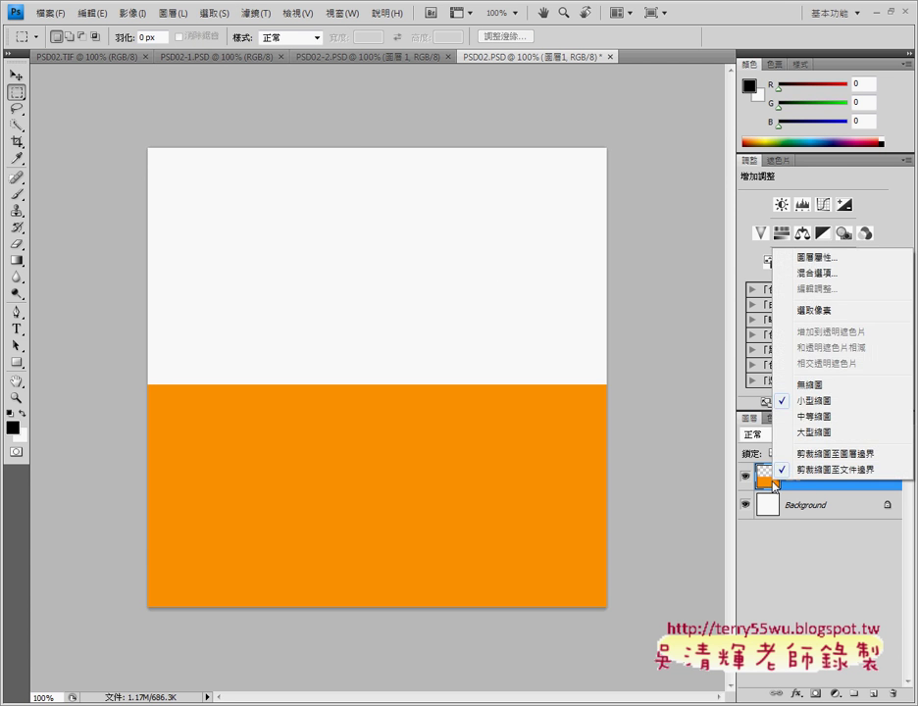
{"action": "left_click", "coordinate": [813, 312]}
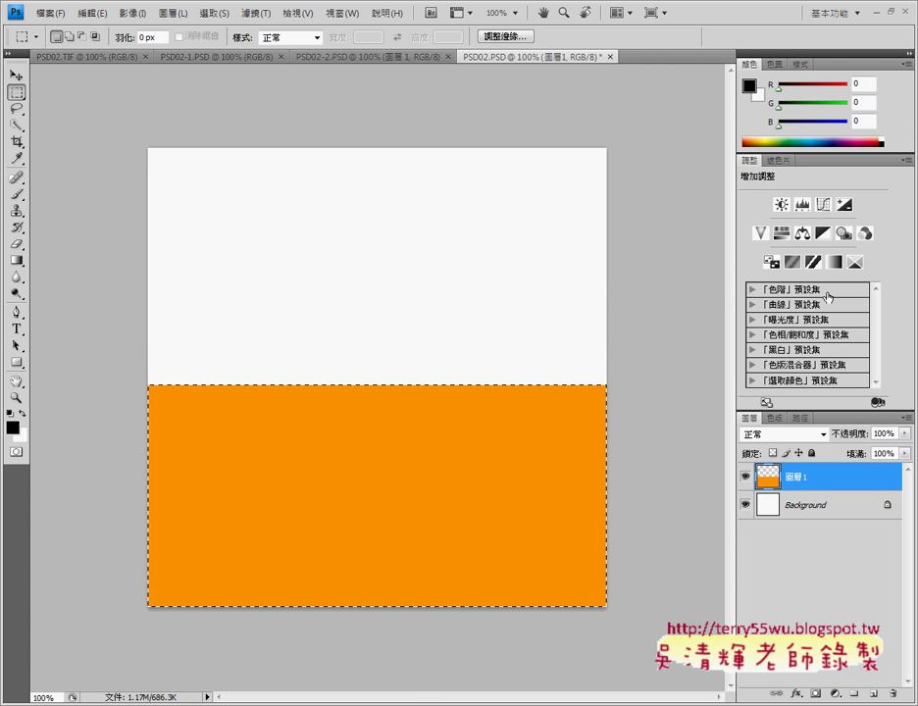
Fill the selected orange band with crimson red #e11537 using Edit > Fill.
{"action": "left_click", "coordinate": [93, 12]}
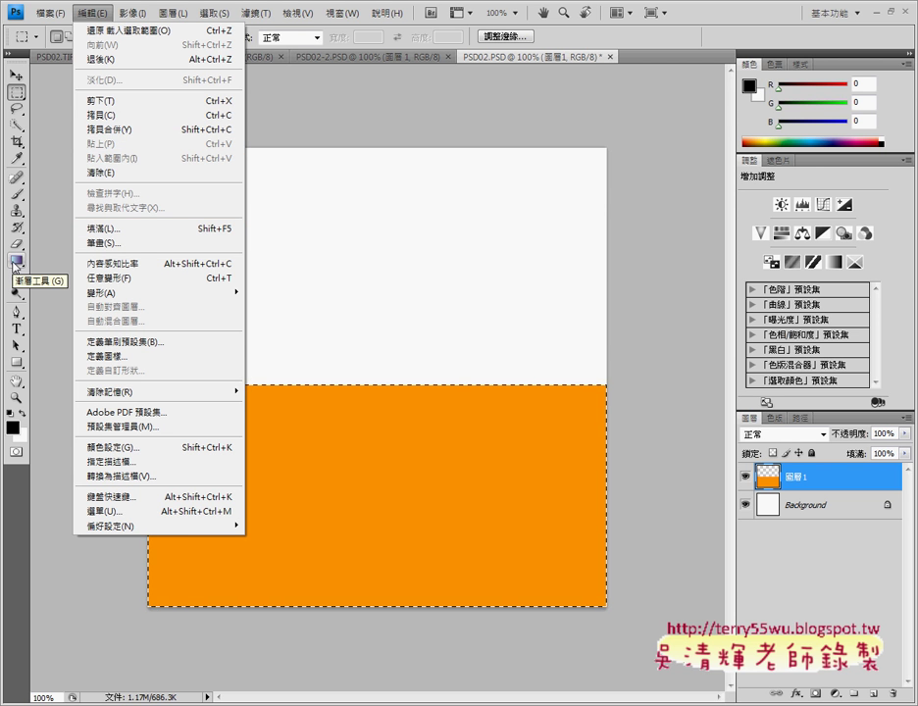
{"action": "left_click", "coordinate": [108, 227]}
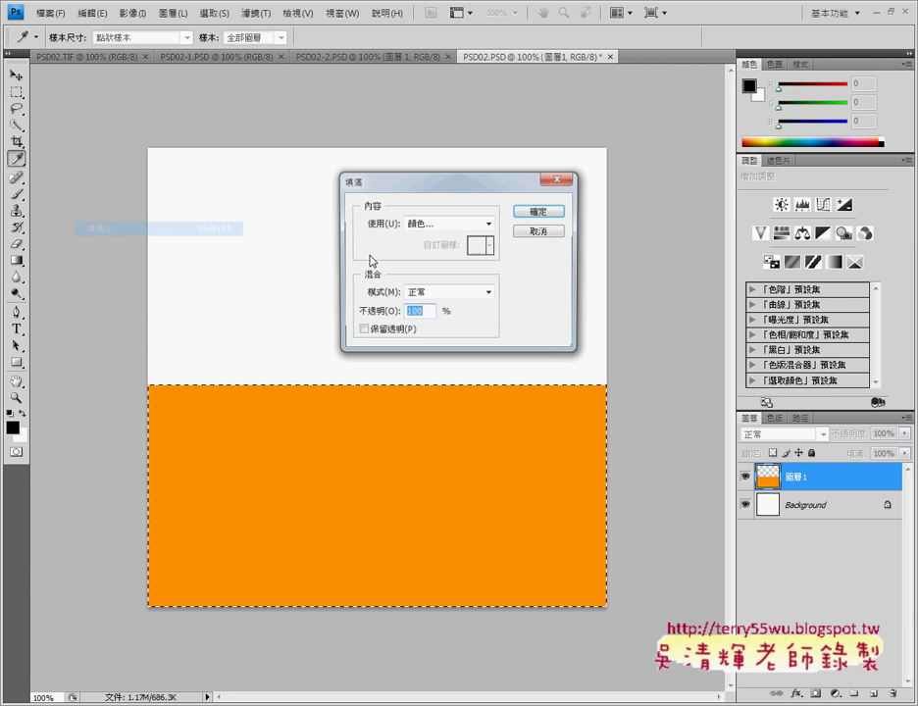
{"action": "left_click", "coordinate": [488, 224]}
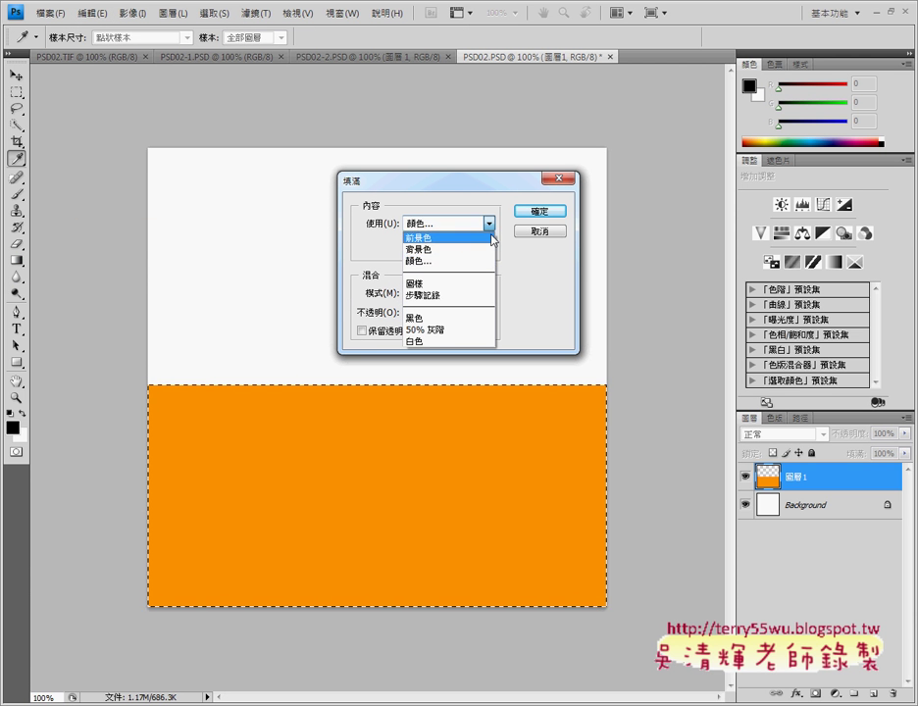
{"action": "left_click", "coordinate": [424, 261]}
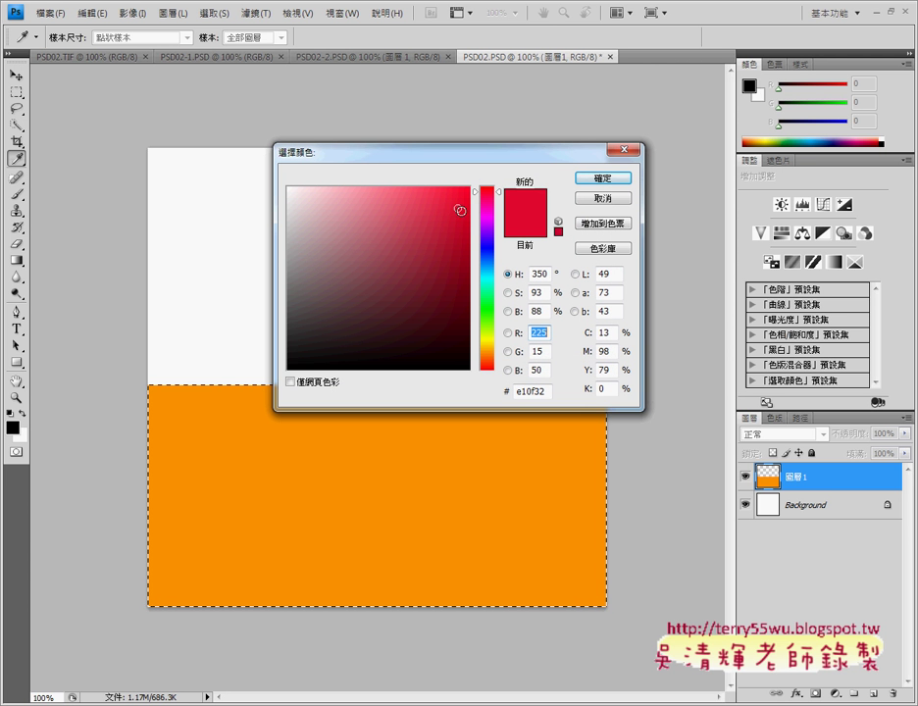
{"action": "mouse_move", "coordinate": [460, 226]}
{"action": "left_mouse_down"}
{"action": "mouse_move", "coordinate": [439, 210]}
{"action": "mouse_move", "coordinate": [463, 211]}
{"action": "mouse_move", "coordinate": [452, 208]}
{"action": "left_mouse_up"}
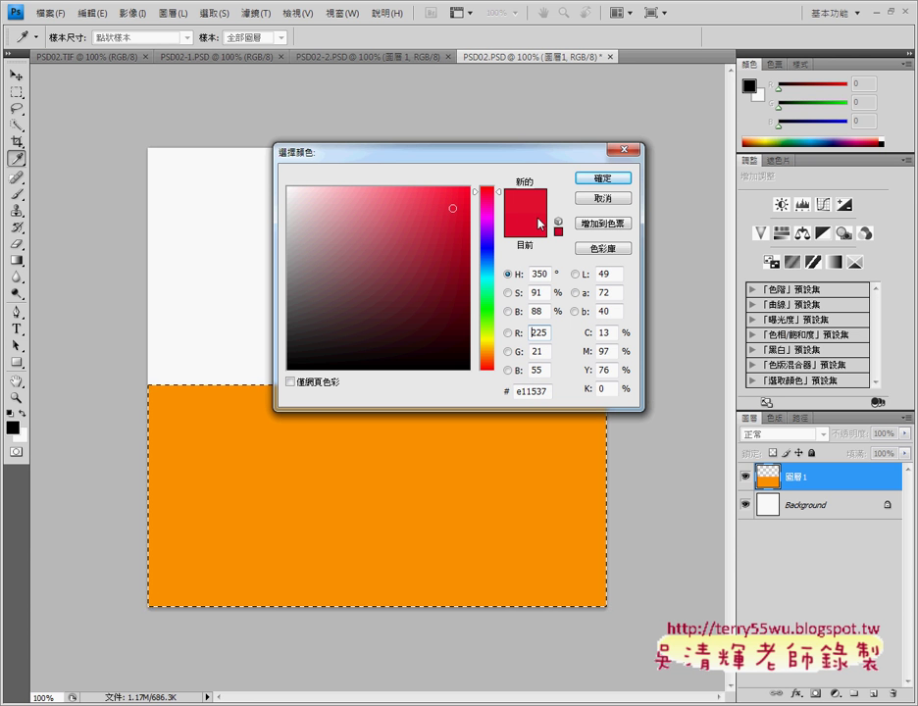
{"action": "left_click", "coordinate": [602, 179]}
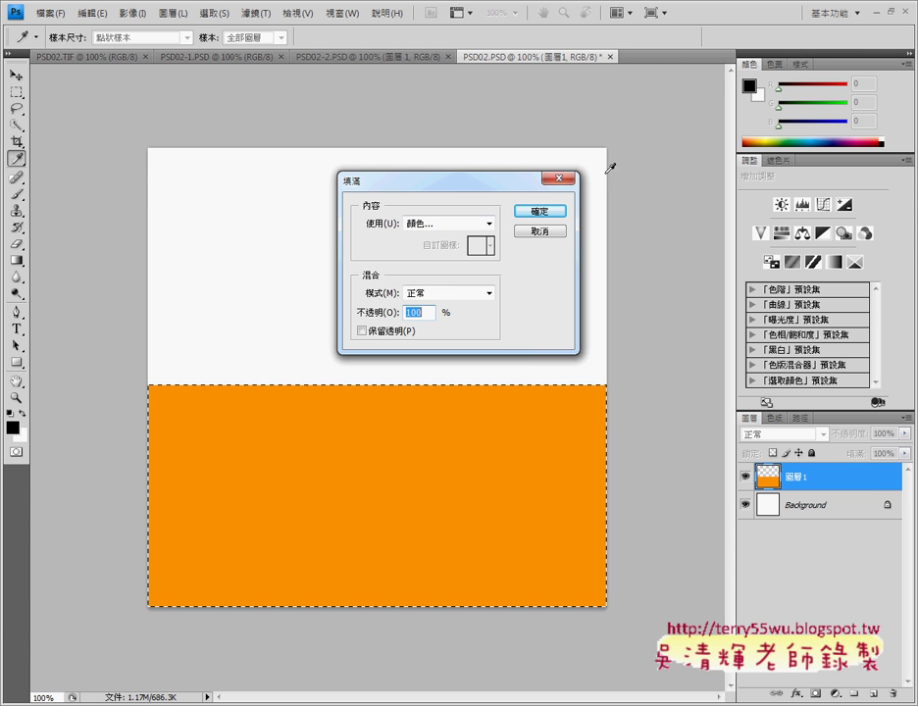
{"action": "left_click", "coordinate": [553, 210]}
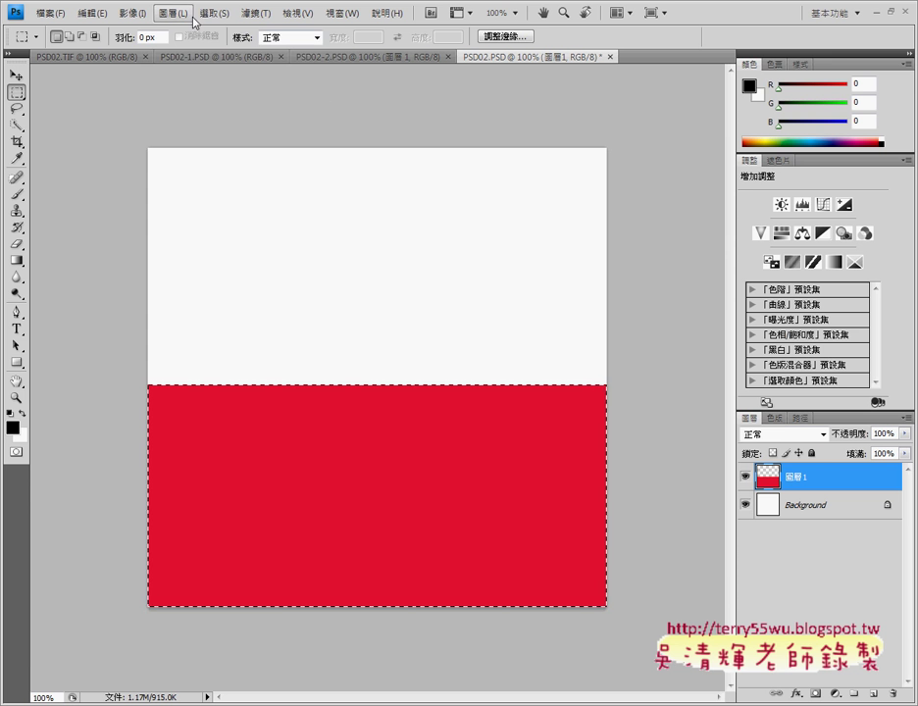
Deselect, then apply a Twirl filter at -999° to Layer 1.
{"action": "left_click", "coordinate": [210, 13]}
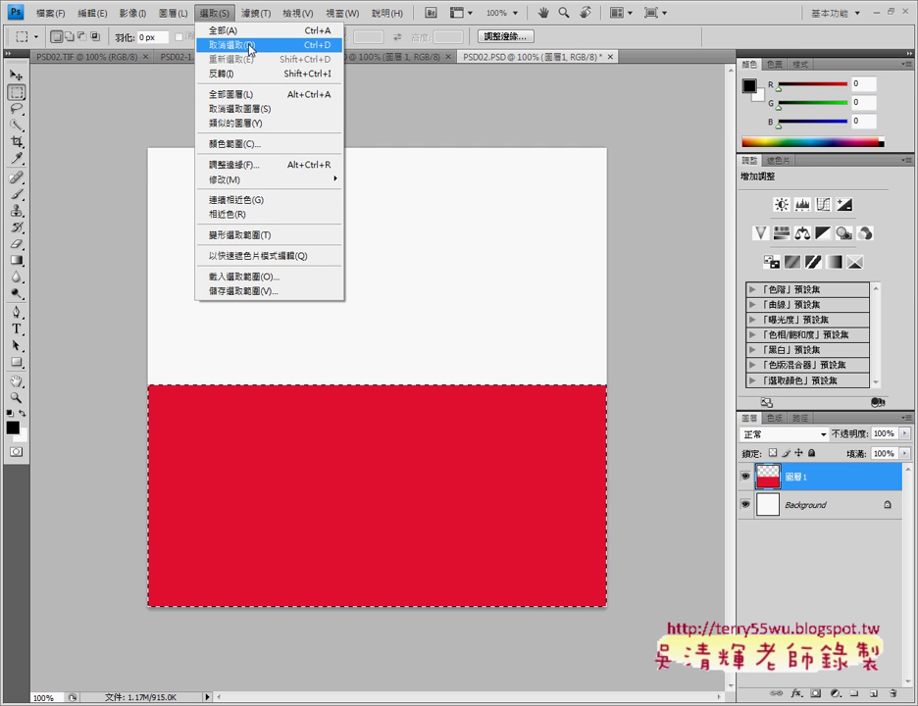
{"action": "left_click", "coordinate": [251, 46]}
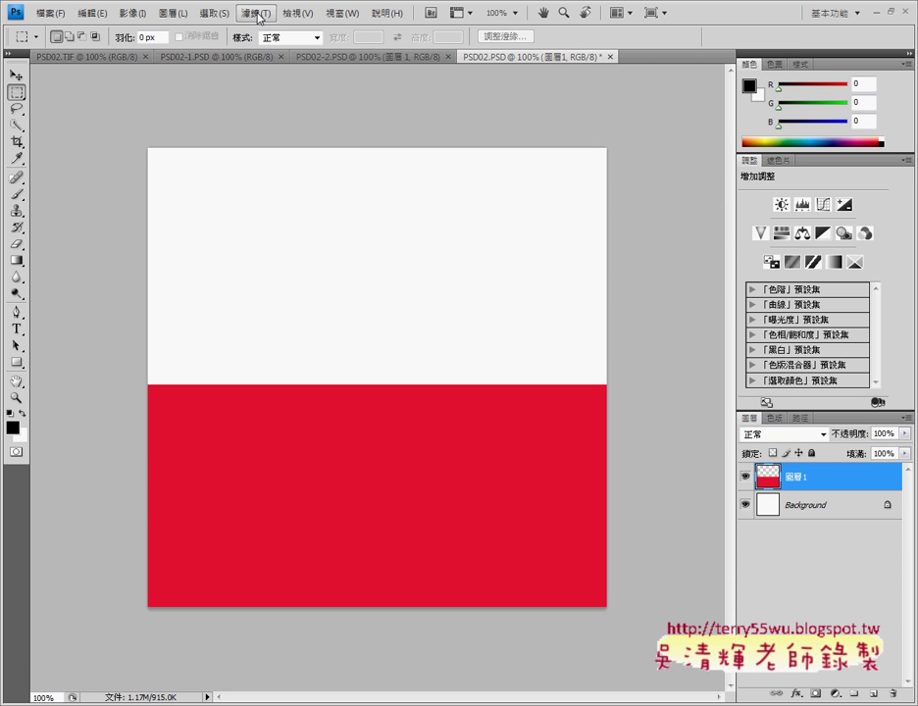
{"action": "left_click", "coordinate": [260, 14]}
{"action": "mouse_move", "coordinate": [294, 121]}
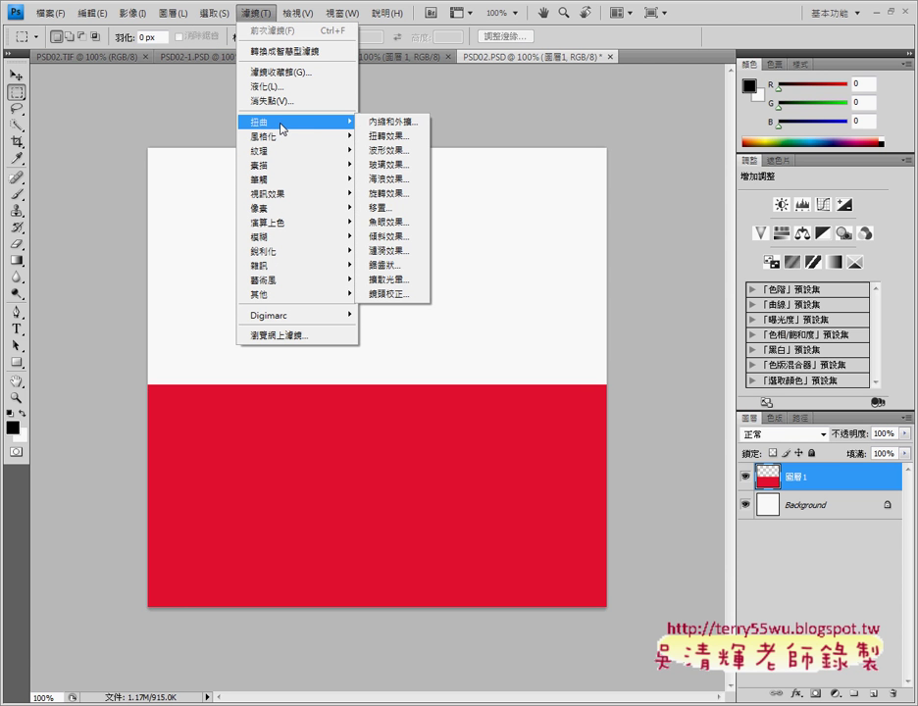
{"action": "left_click", "coordinate": [415, 142]}
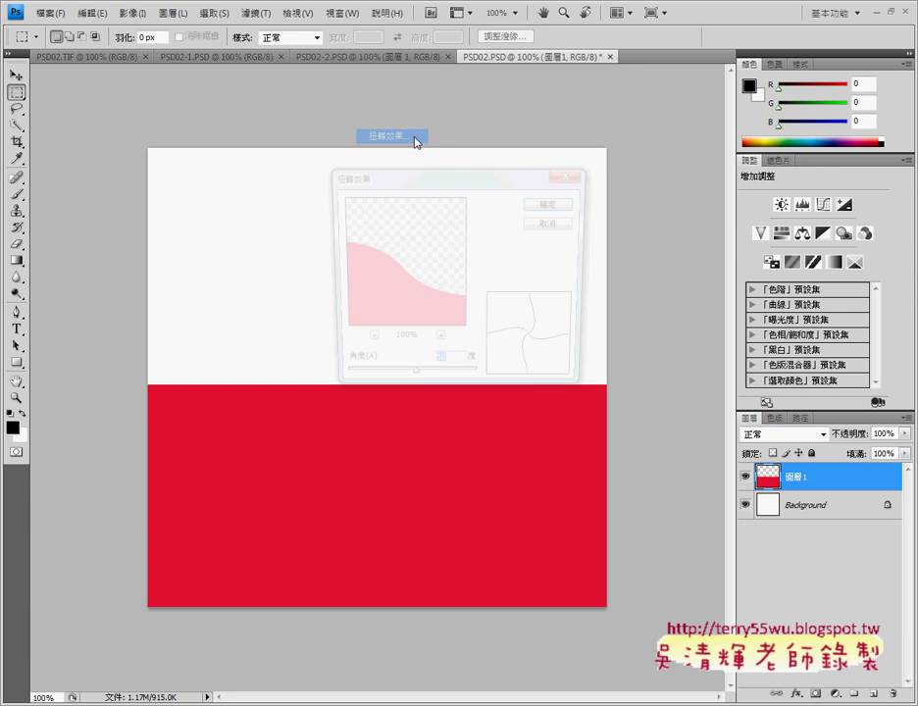
{"action": "left_click_drag", "start_coordinate": [416, 390], "coordinate": [491, 390]}
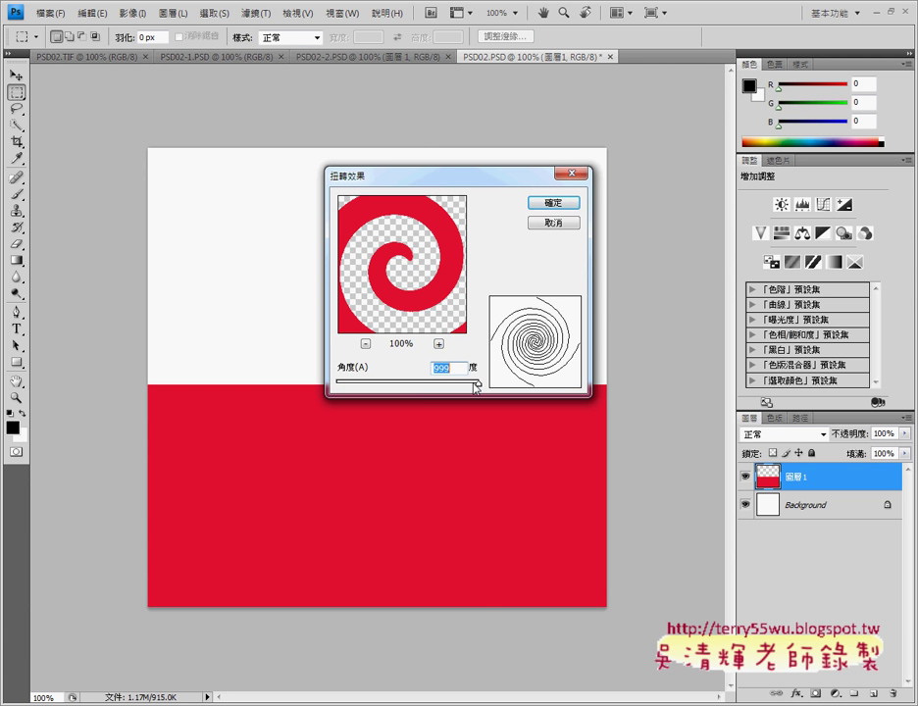
{"action": "left_click_drag", "start_coordinate": [477, 382], "coordinate": [338, 382]}
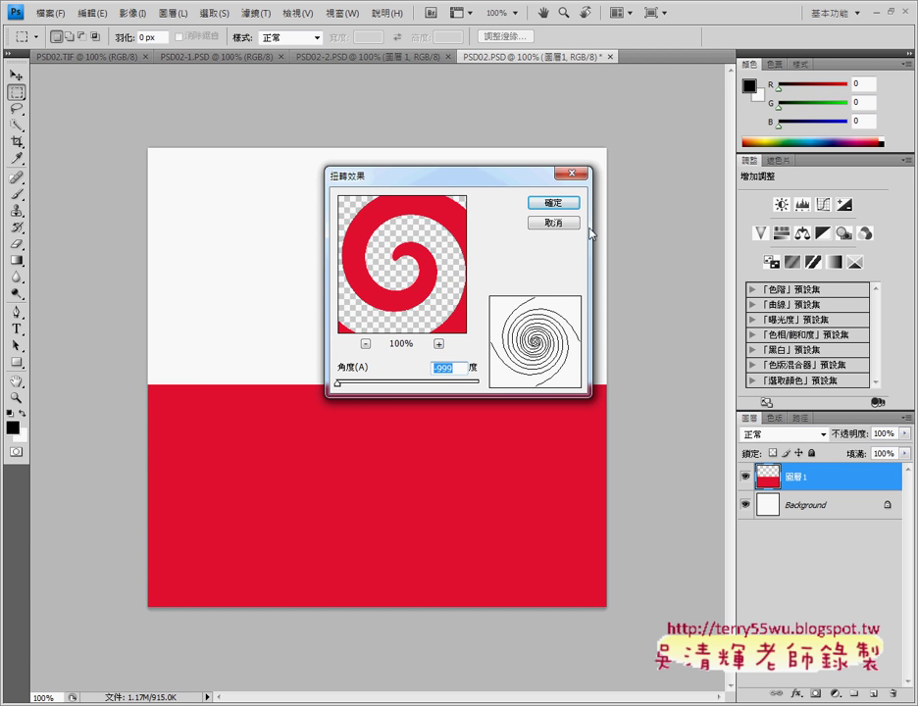
{"action": "left_click", "coordinate": [555, 203]}
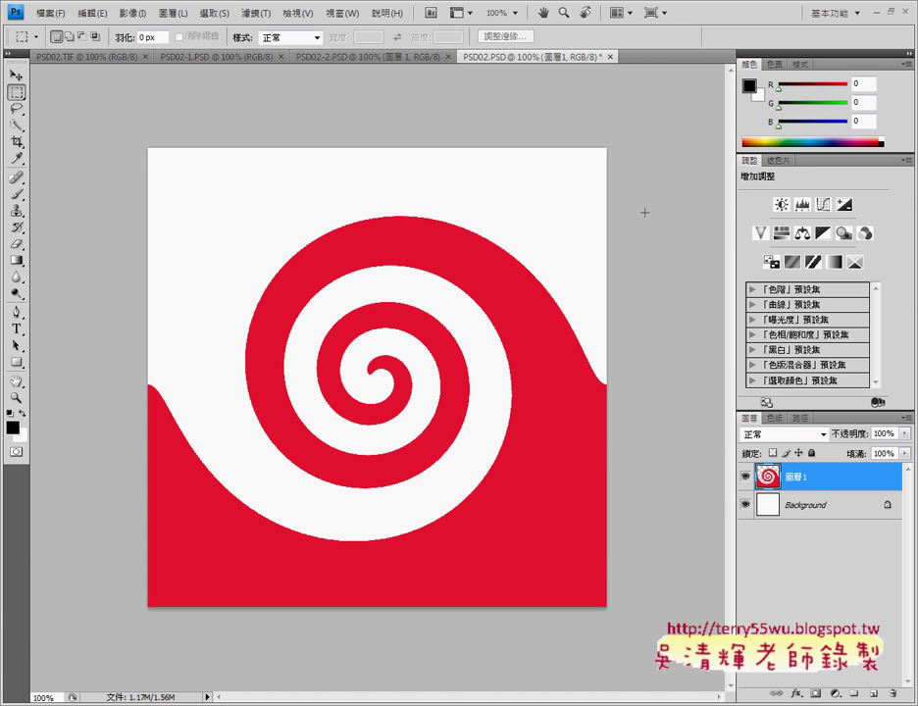
Undo the twirl and reapply it at a gentler angle of about -695°.
{"action": "key", "text": "ctrl+z"}
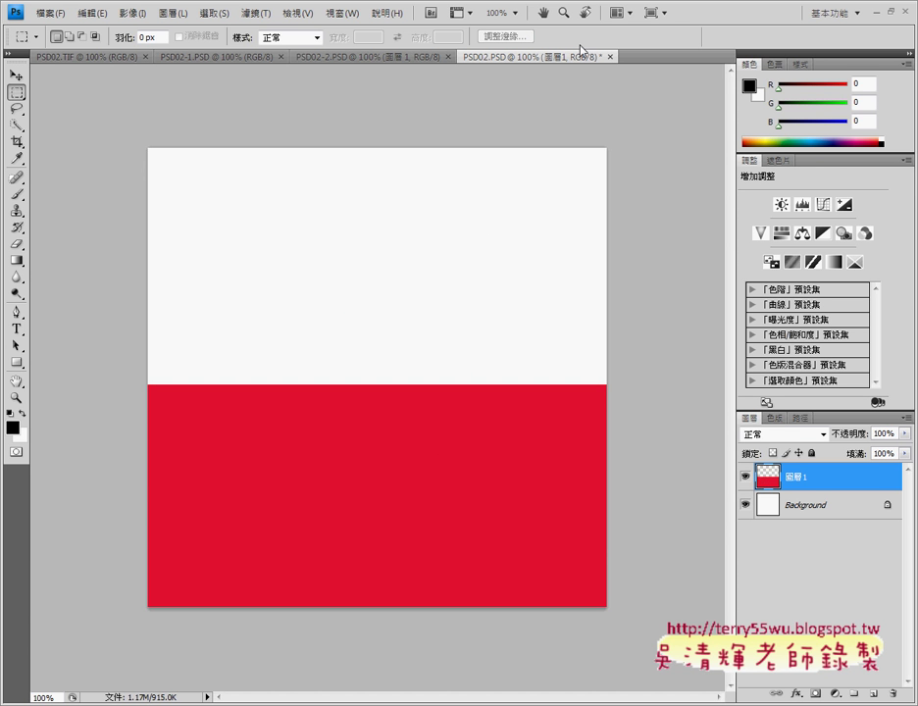
{"action": "left_click", "coordinate": [256, 12]}
{"action": "mouse_move", "coordinate": [284, 122]}
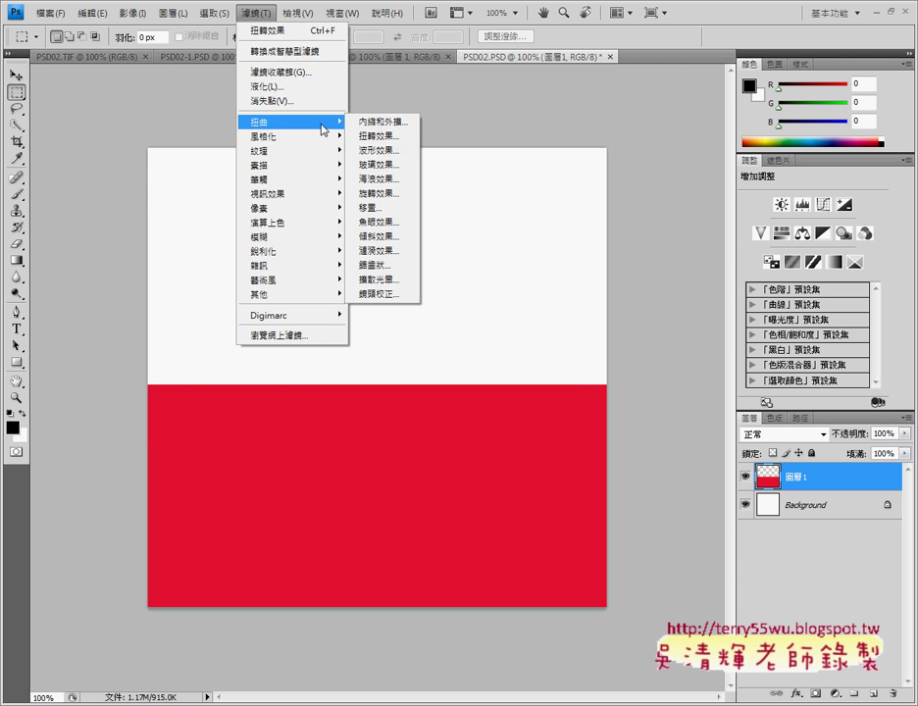
{"action": "left_click", "coordinate": [383, 135]}
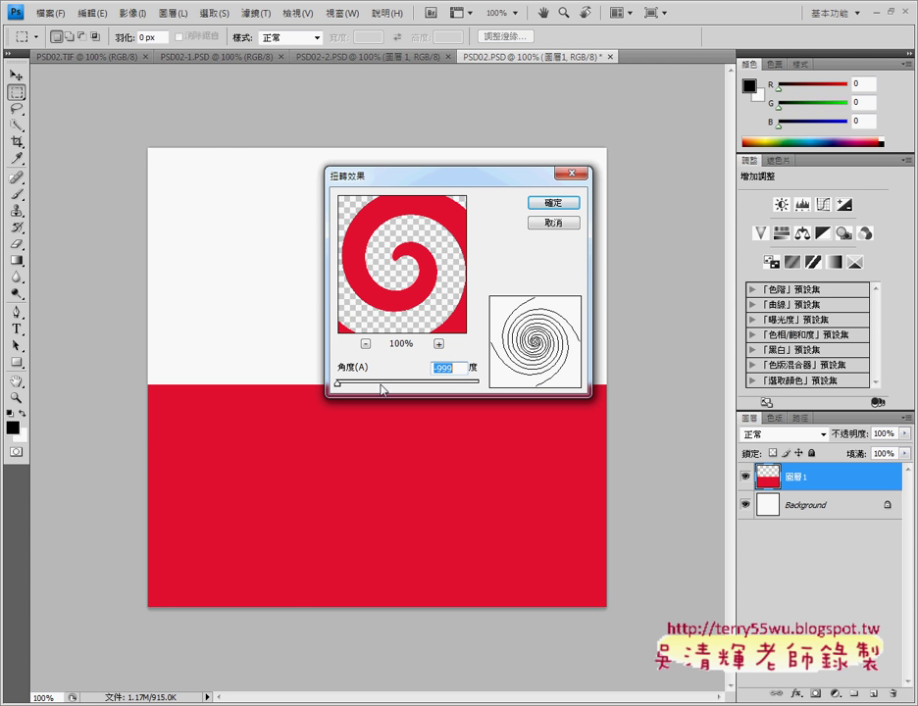
{"action": "mouse_move", "coordinate": [337, 384]}
{"action": "left_mouse_down"}
{"action": "mouse_move", "coordinate": [374, 388]}
{"action": "mouse_move", "coordinate": [360, 388]}
{"action": "left_mouse_up"}
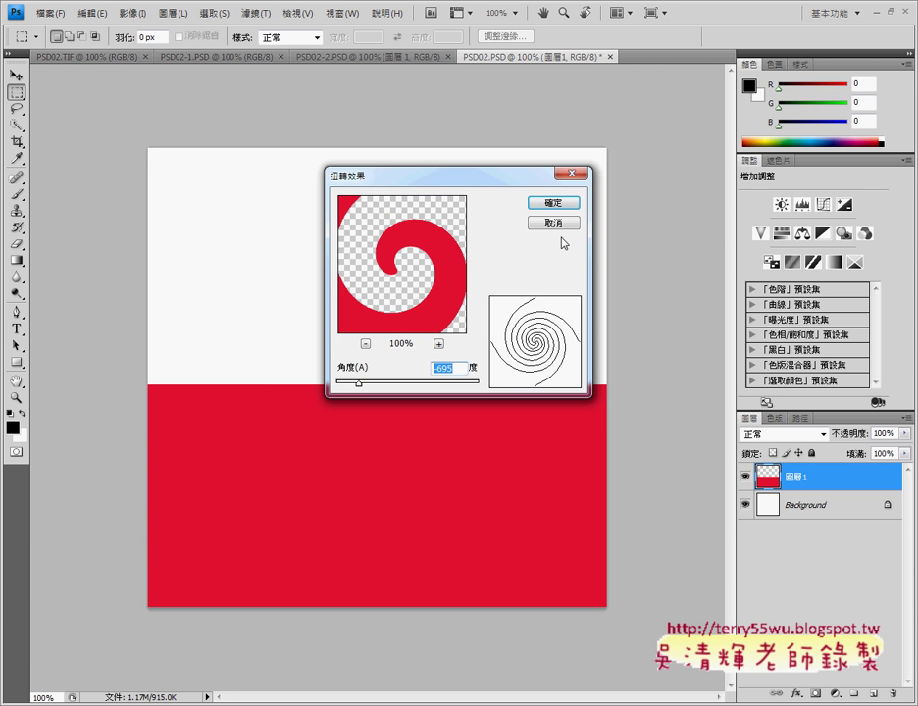
{"action": "left_click", "coordinate": [561, 204]}
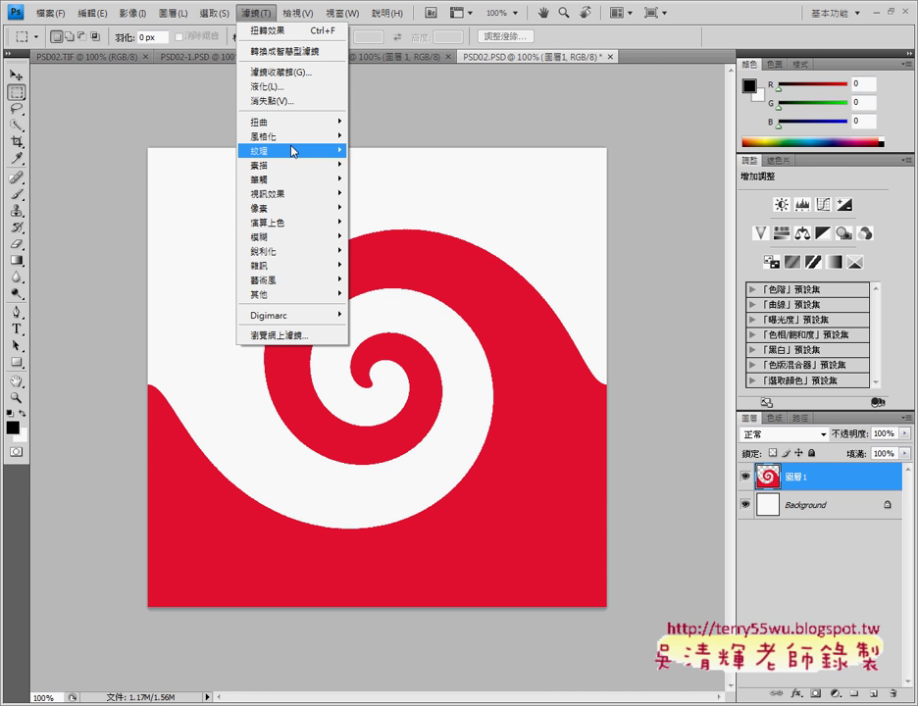
{"action": "mouse_move", "coordinate": [291, 137]}
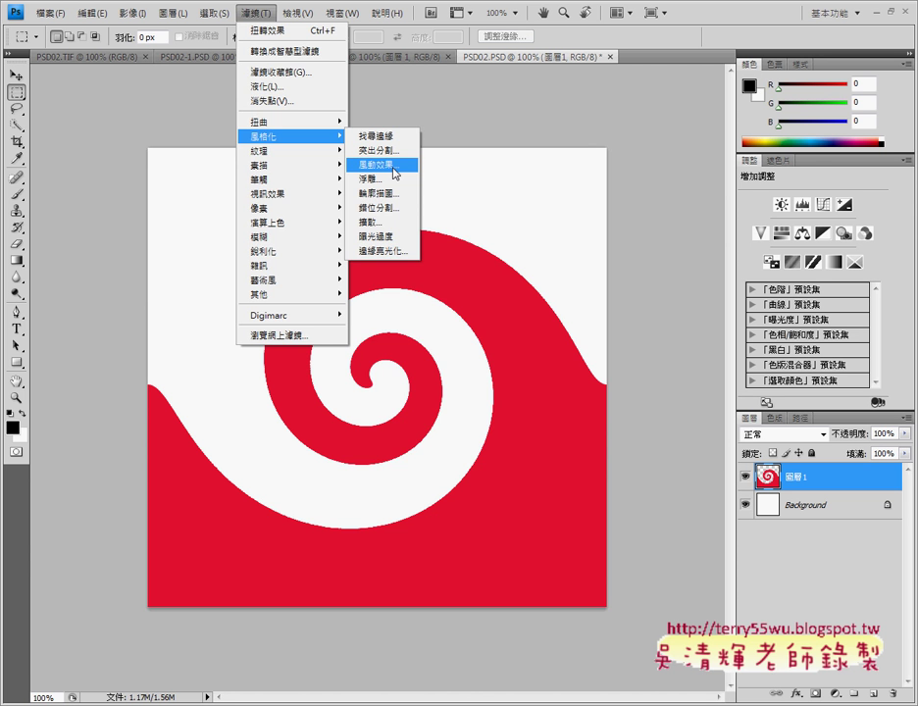
Apply a Wind filter with the Stagger method from the right.
{"action": "left_click", "coordinate": [393, 171]}
{"action": "left_click_drag", "start_coordinate": [477, 149], "coordinate": [643, 149]}
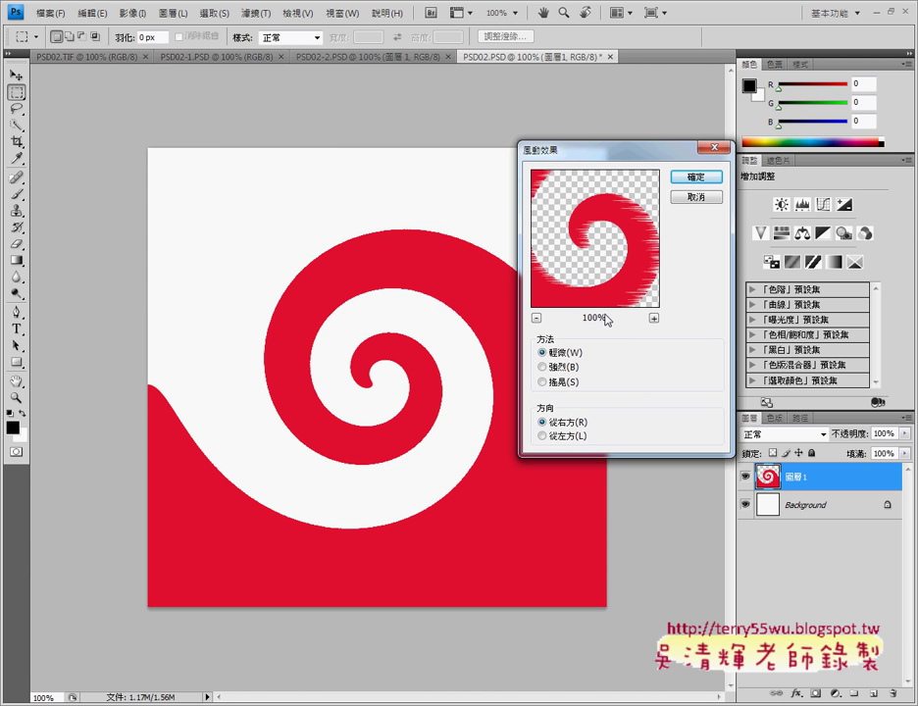
{"action": "left_click", "coordinate": [565, 437]}
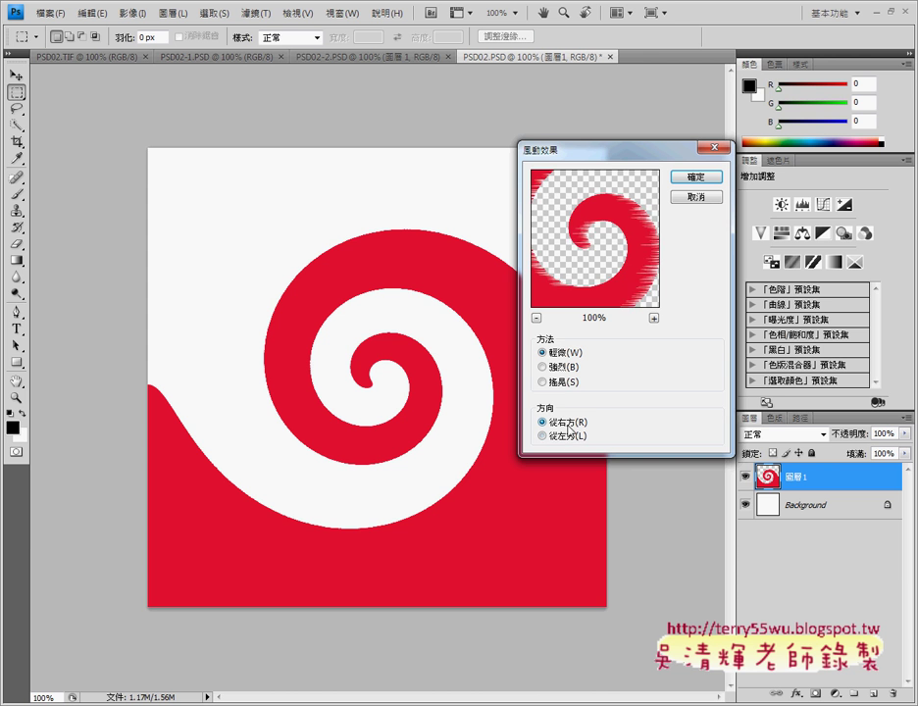
{"action": "left_click", "coordinate": [557, 367]}
{"action": "left_click", "coordinate": [564, 390]}
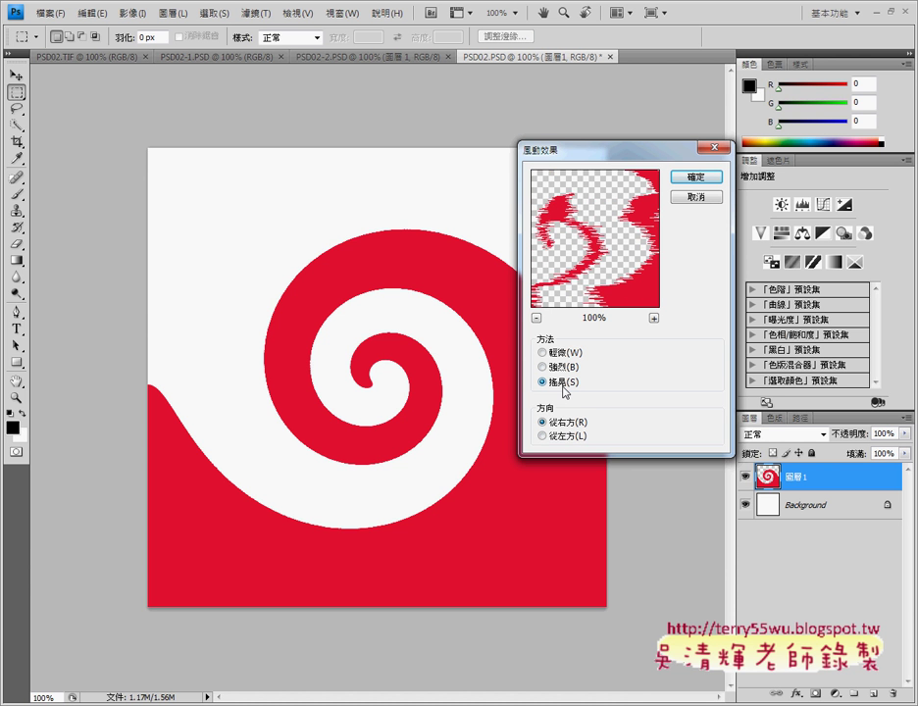
{"action": "left_click", "coordinate": [702, 178]}
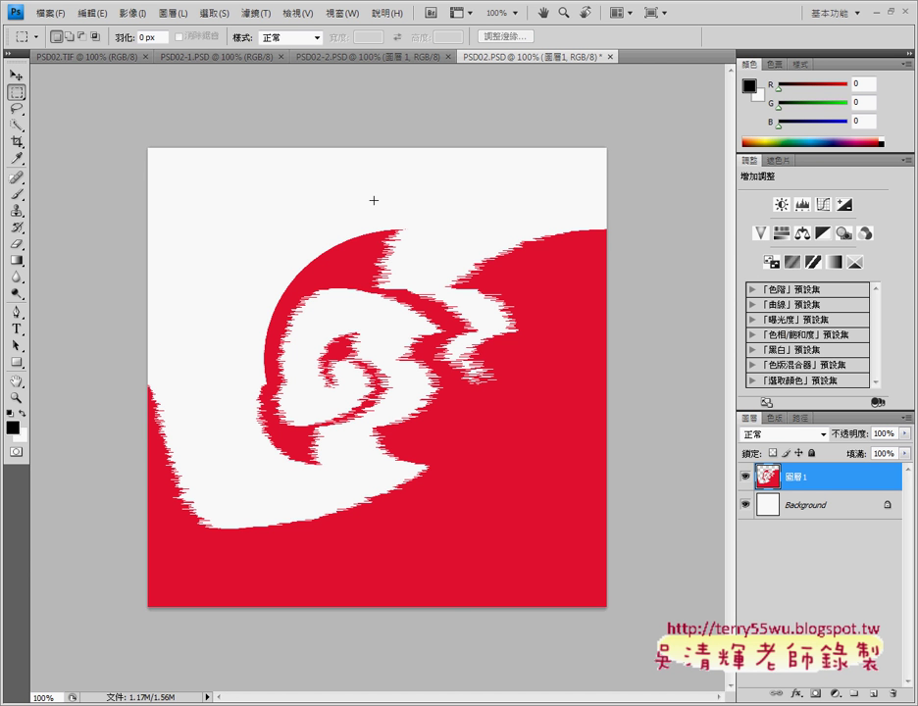
Apply a second Wind filter pass using the Blast method.
{"action": "left_click", "coordinate": [253, 13]}
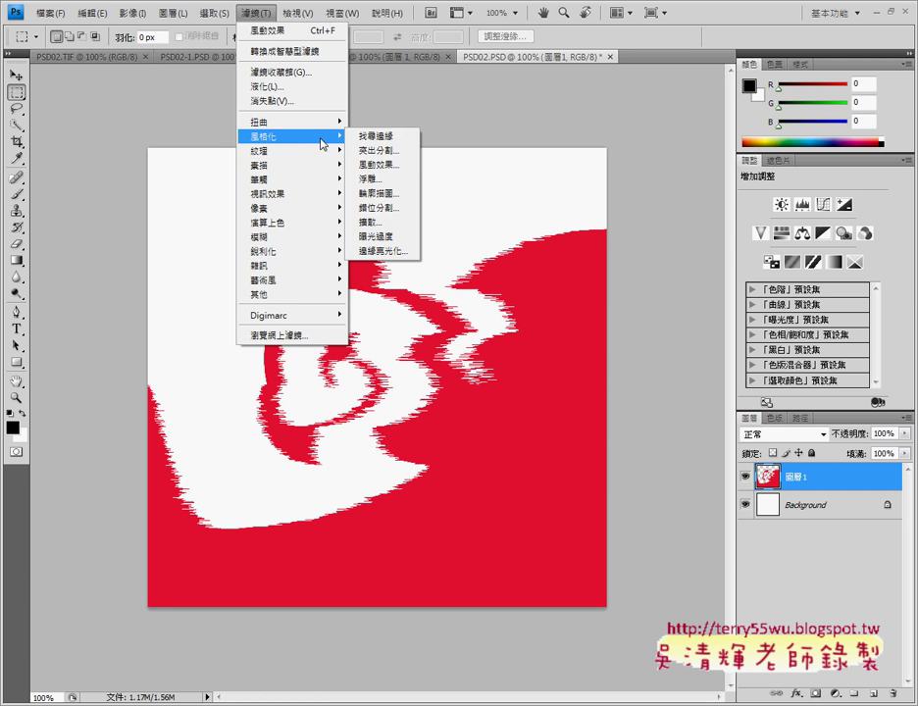
{"action": "left_click", "coordinate": [382, 163]}
{"action": "left_click", "coordinate": [374, 364]}
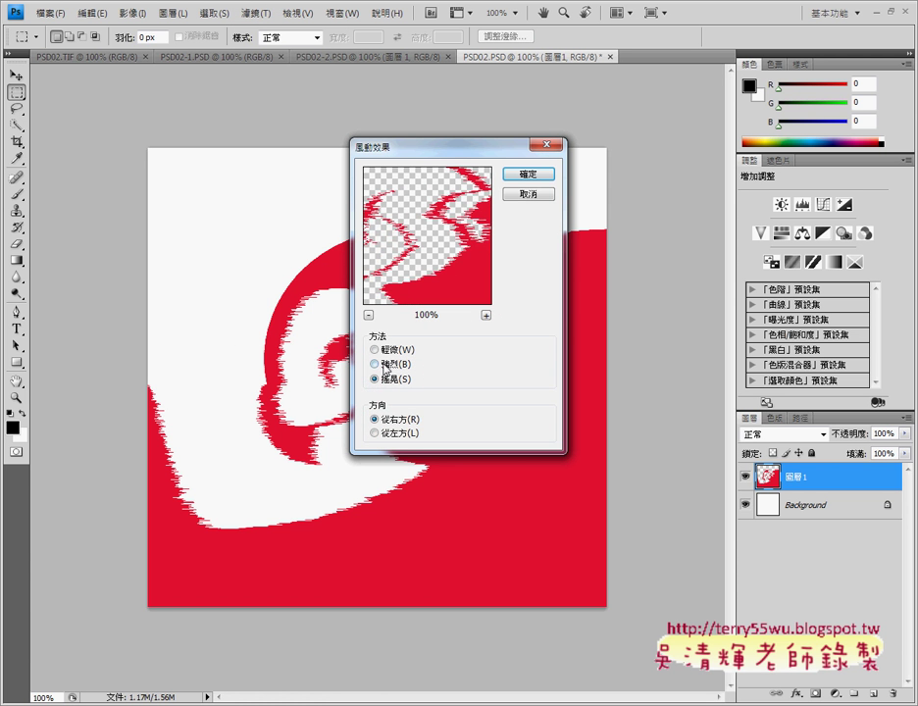
{"action": "left_click", "coordinate": [527, 173]}
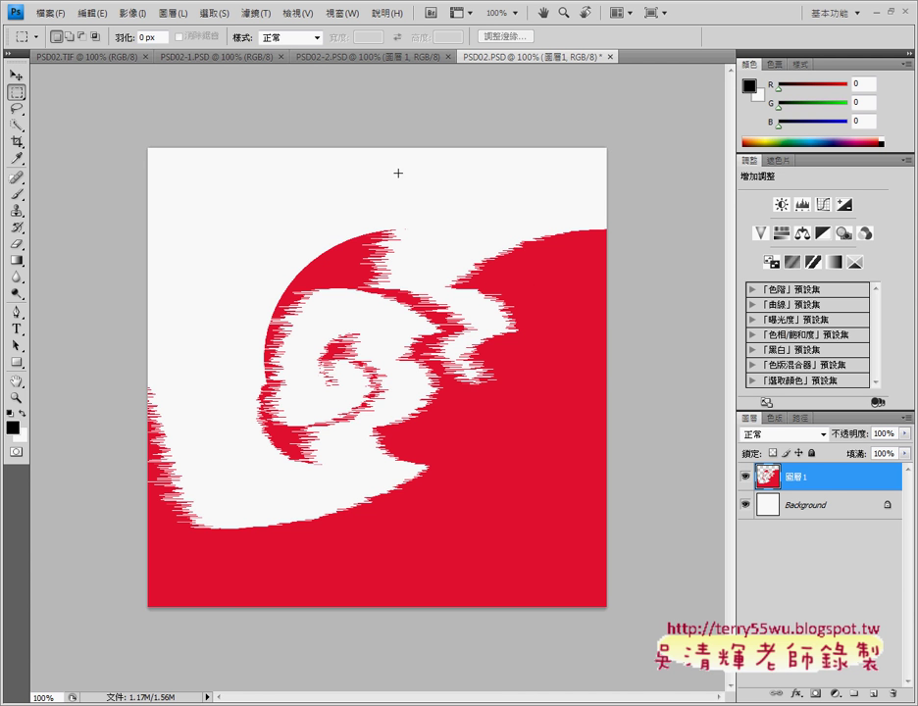
View the PSD02.TIF sample, then switch to the tulip image PSD02-1.PSD.
{"action": "left_click", "coordinate": [118, 58]}
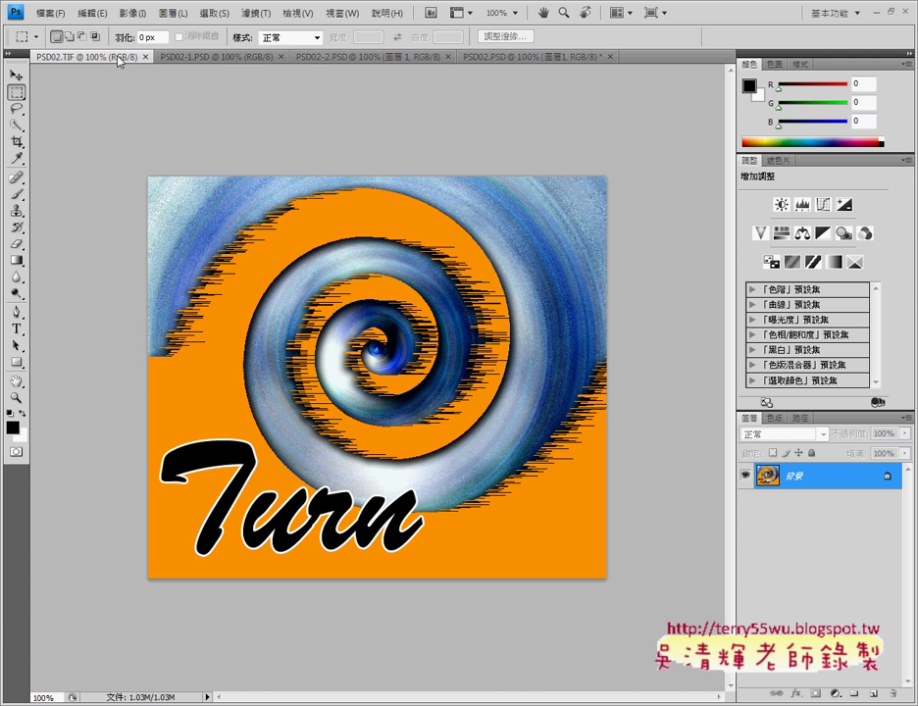
{"action": "left_click", "coordinate": [224, 58]}
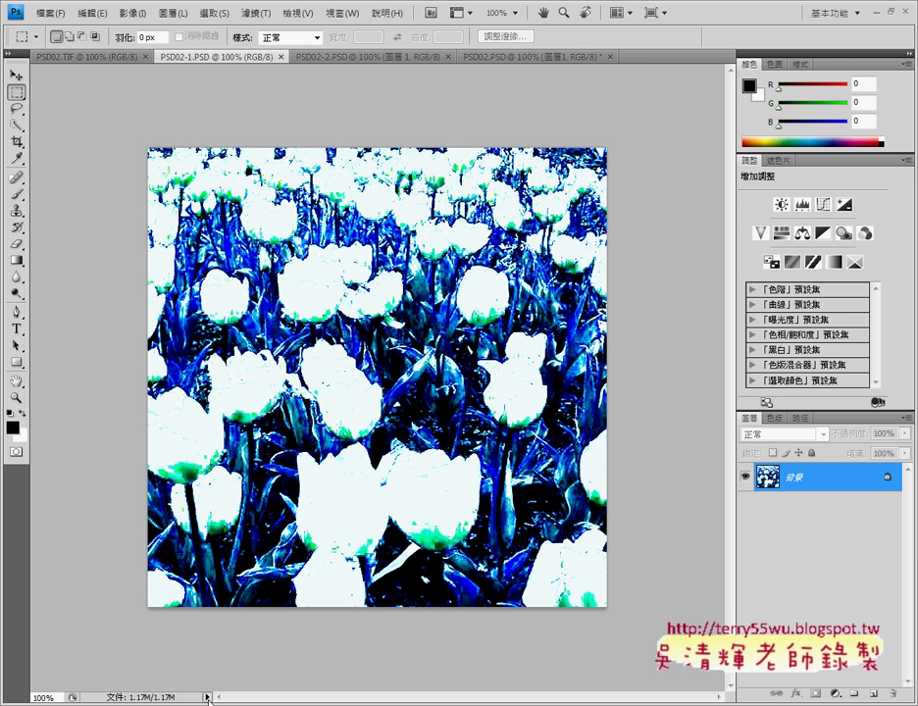
Show Document Dimensions in the status bar and set ruler units to Pixels.
{"action": "left_click", "coordinate": [208, 698]}
{"action": "mouse_move", "coordinate": [266, 692]}
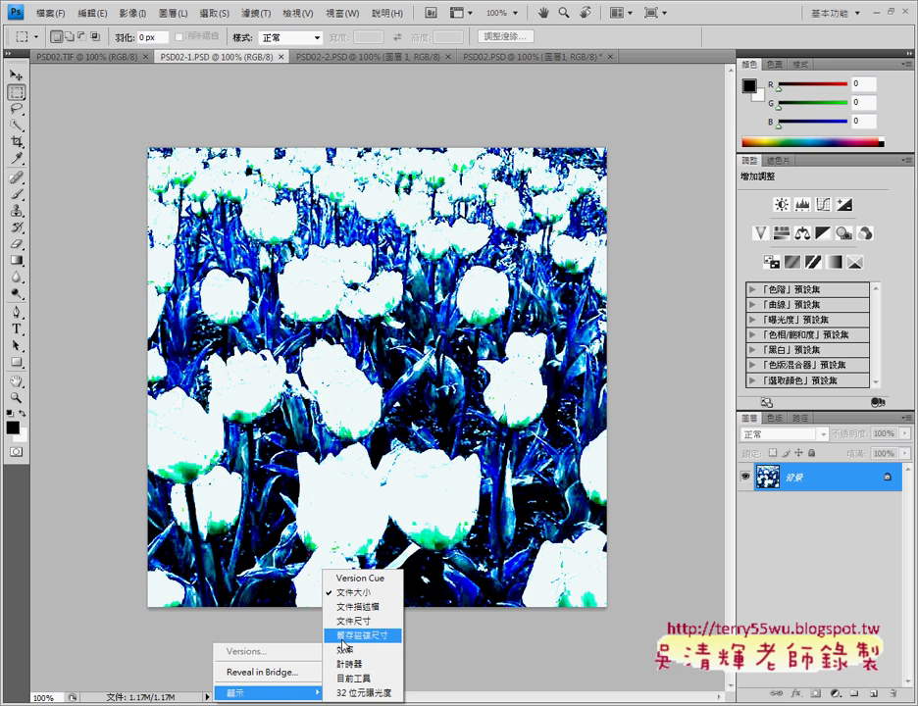
{"action": "left_click", "coordinate": [353, 621]}
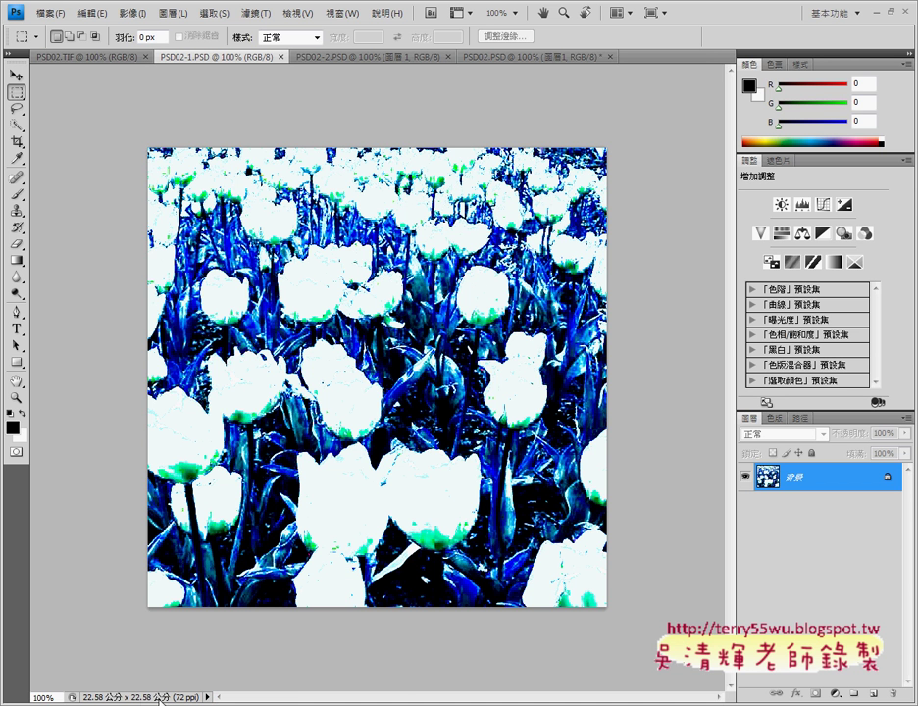
{"action": "left_click", "coordinate": [98, 14]}
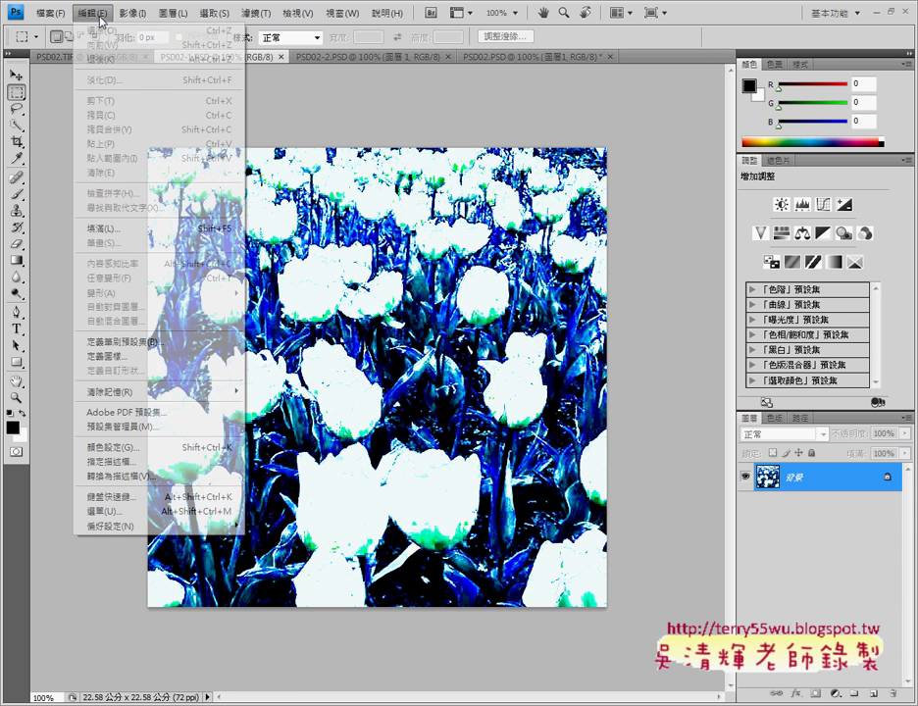
{"action": "mouse_move", "coordinate": [130, 527]}
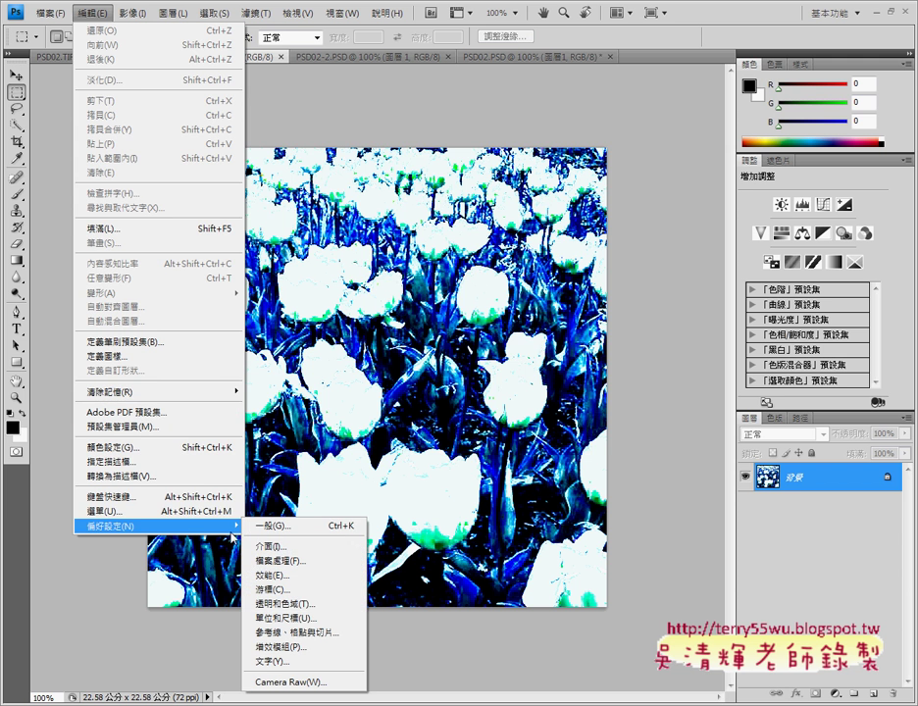
{"action": "left_click", "coordinate": [295, 618]}
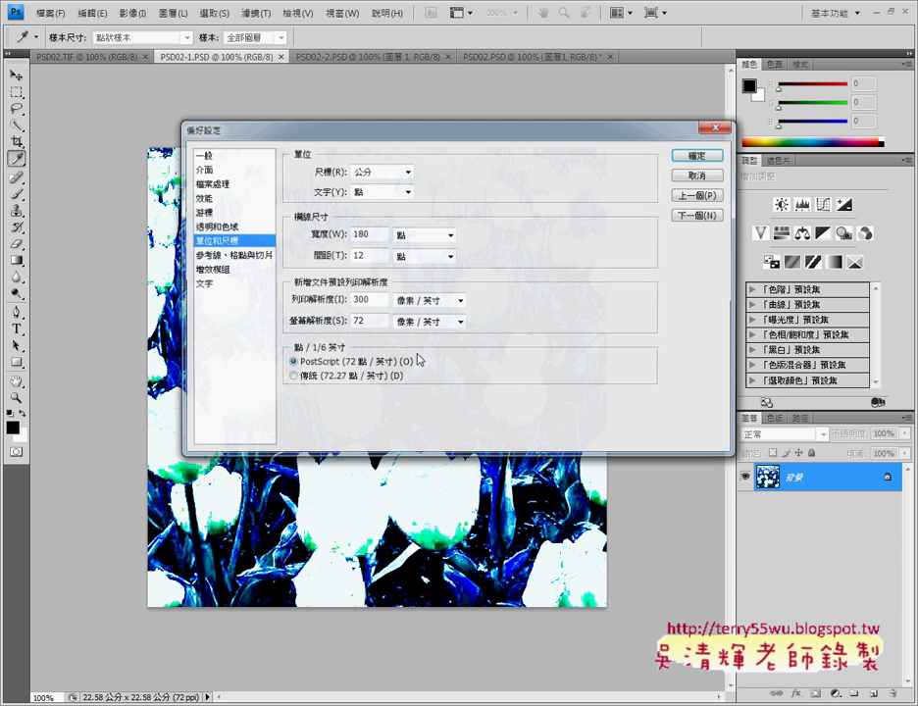
{"action": "left_click", "coordinate": [406, 172]}
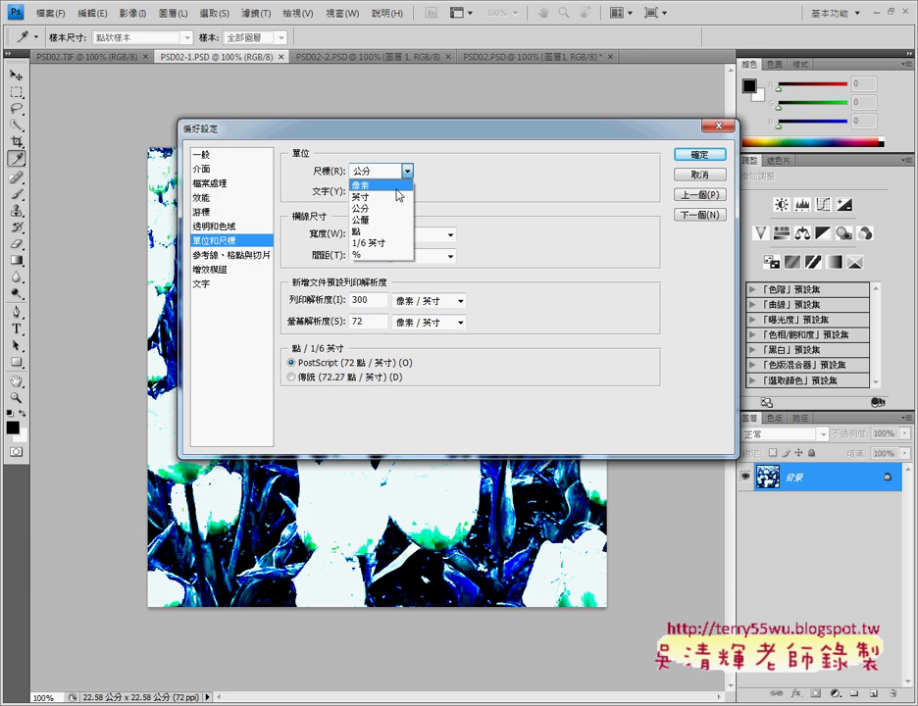
{"action": "left_click", "coordinate": [393, 185]}
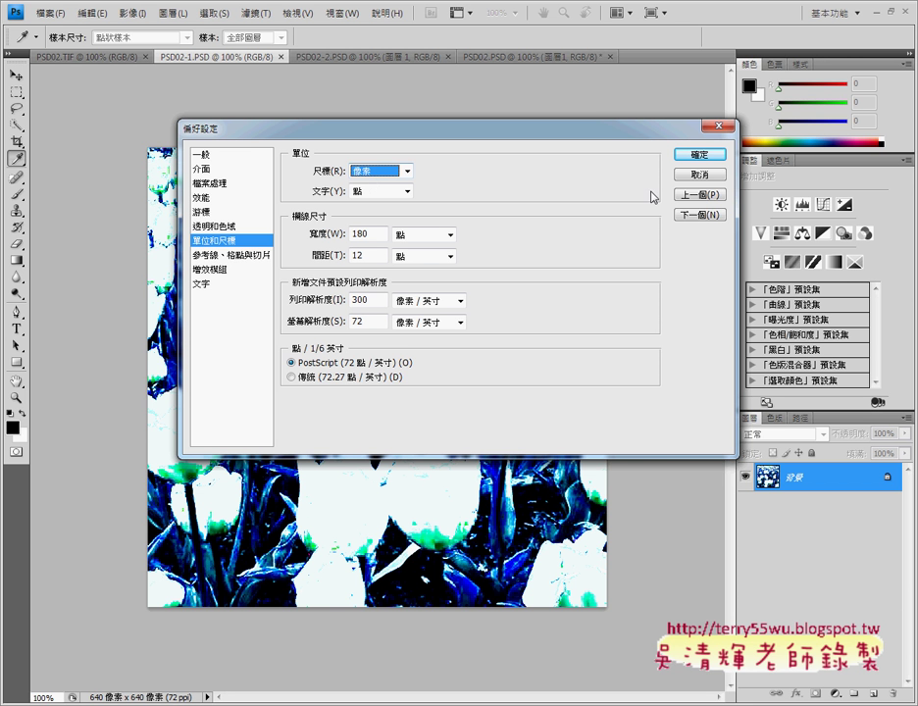
{"action": "left_click", "coordinate": [698, 157]}
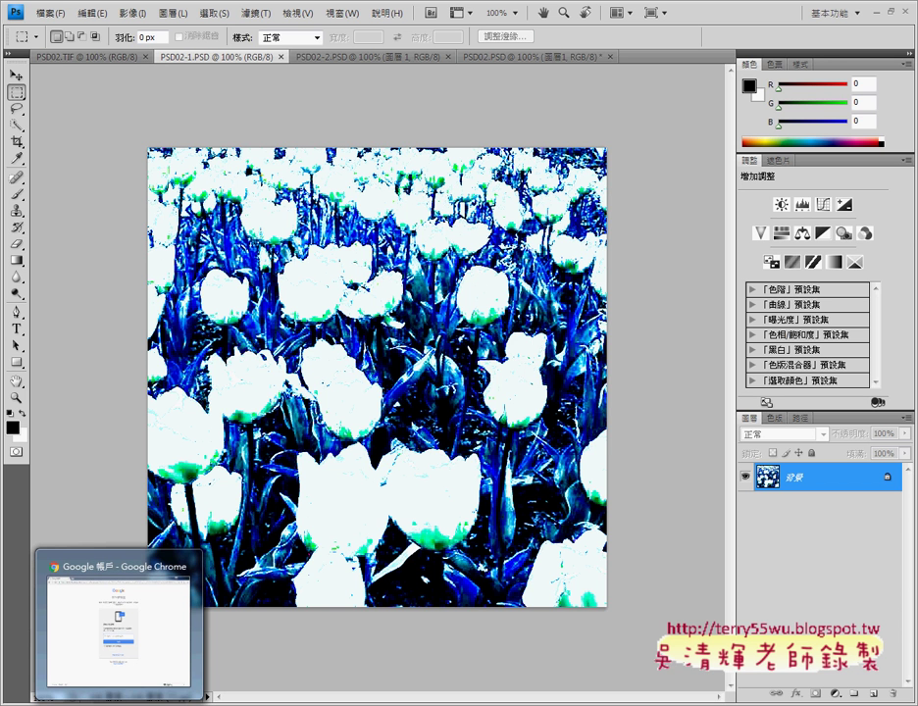
{"action": "left_click", "coordinate": [149, 650]}
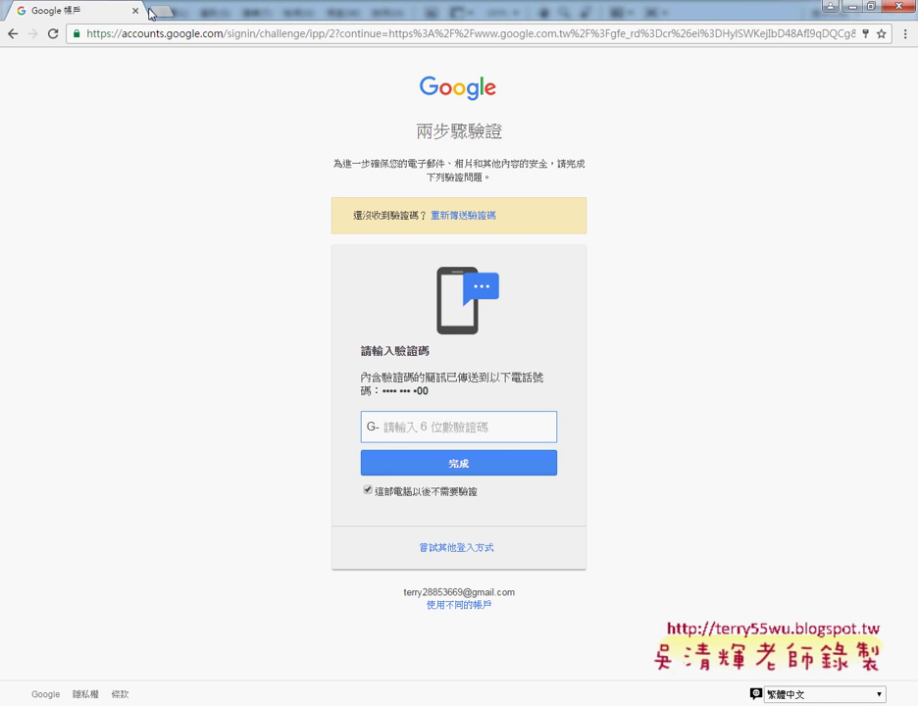
{"action": "left_click", "coordinate": [169, 14]}
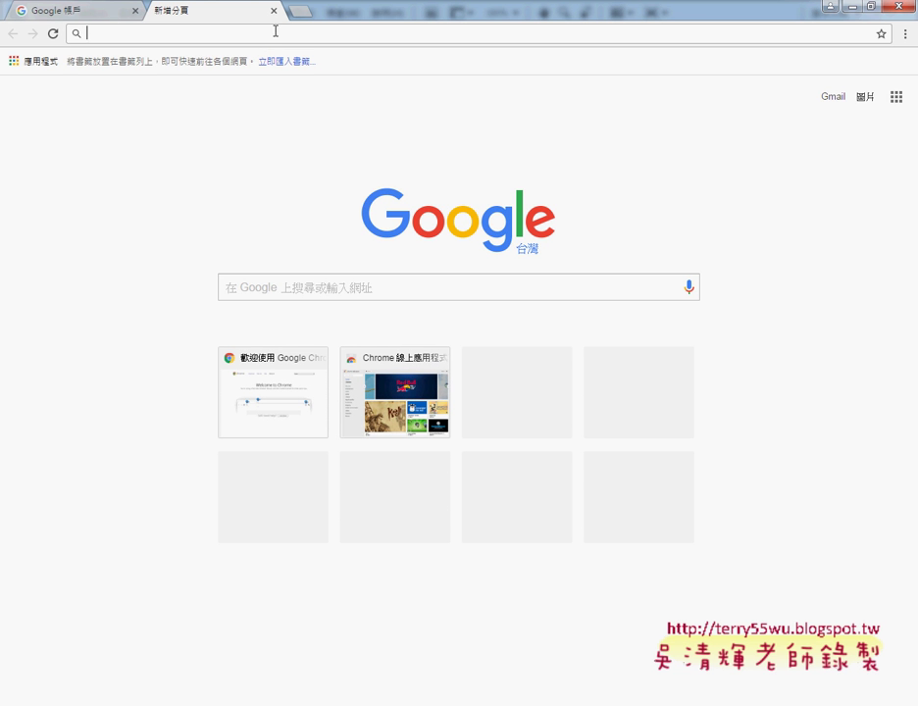
{"action": "type", "text": "e"}
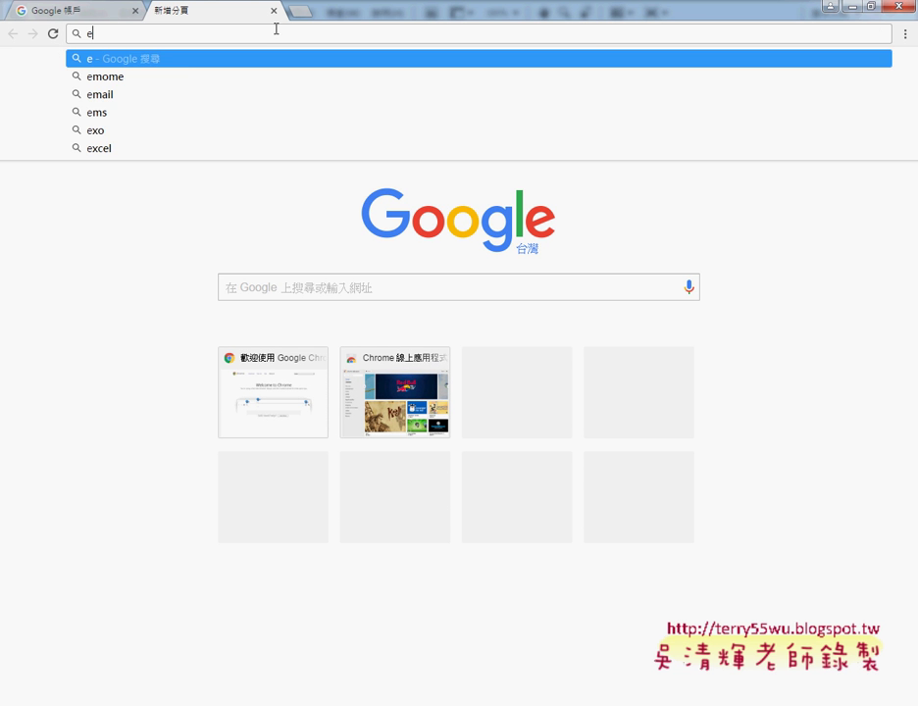
{"action": "key", "text": "BackSpace"}
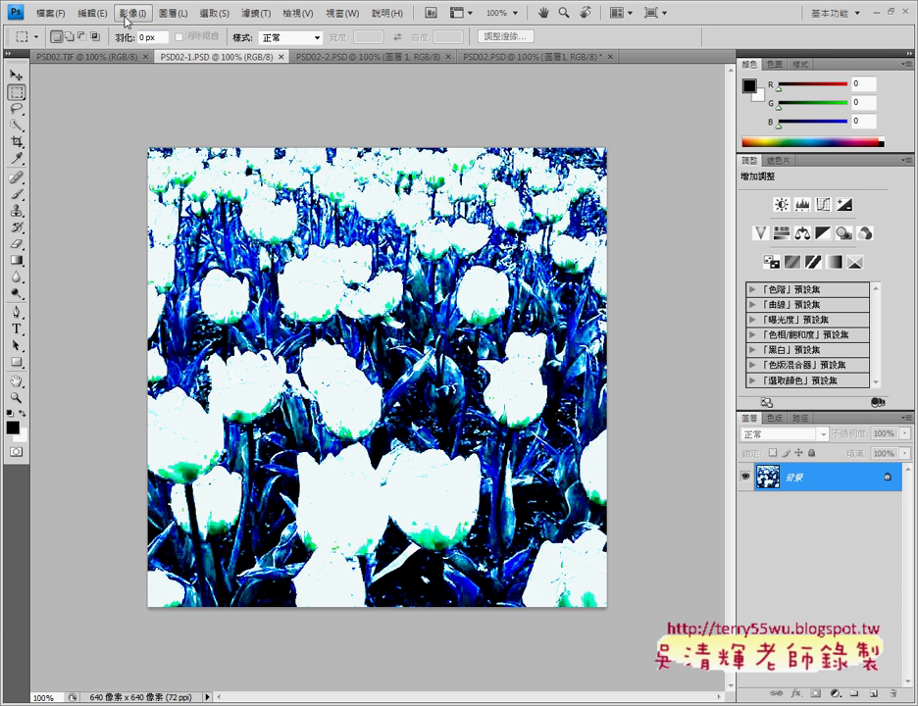
{"action": "left_click", "coordinate": [131, 14]}
{"action": "left_click", "coordinate": [162, 123]}
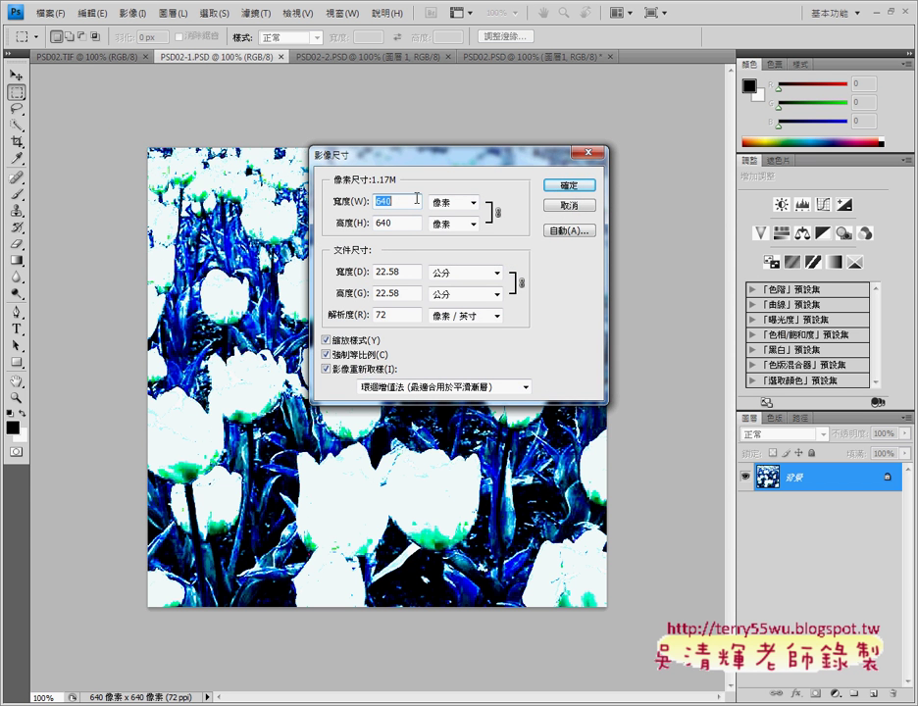
{"action": "type", "text": "1280"}
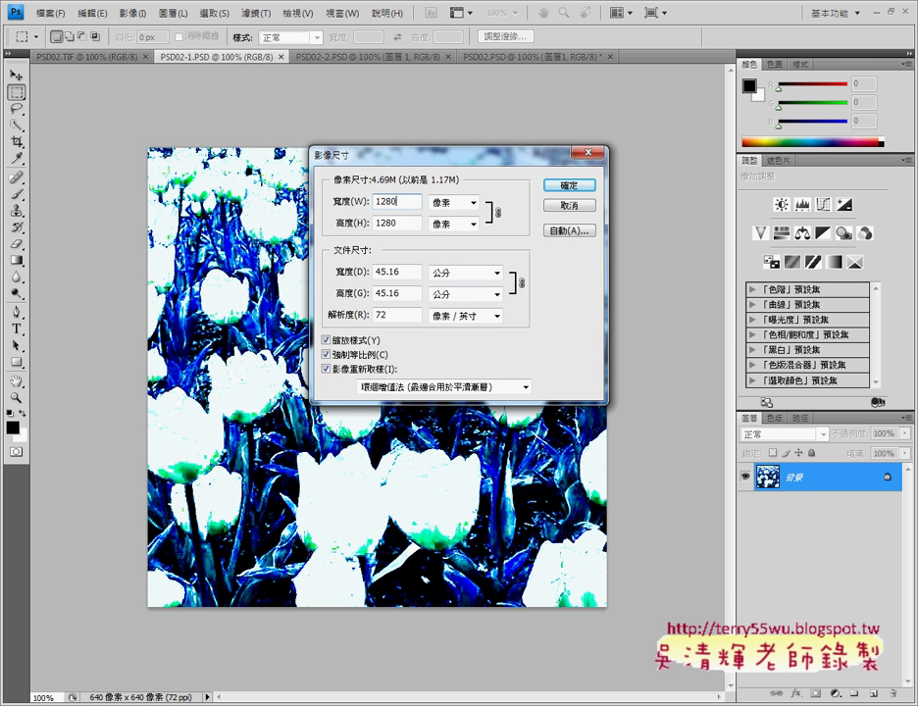
{"action": "left_click", "coordinate": [569, 184]}
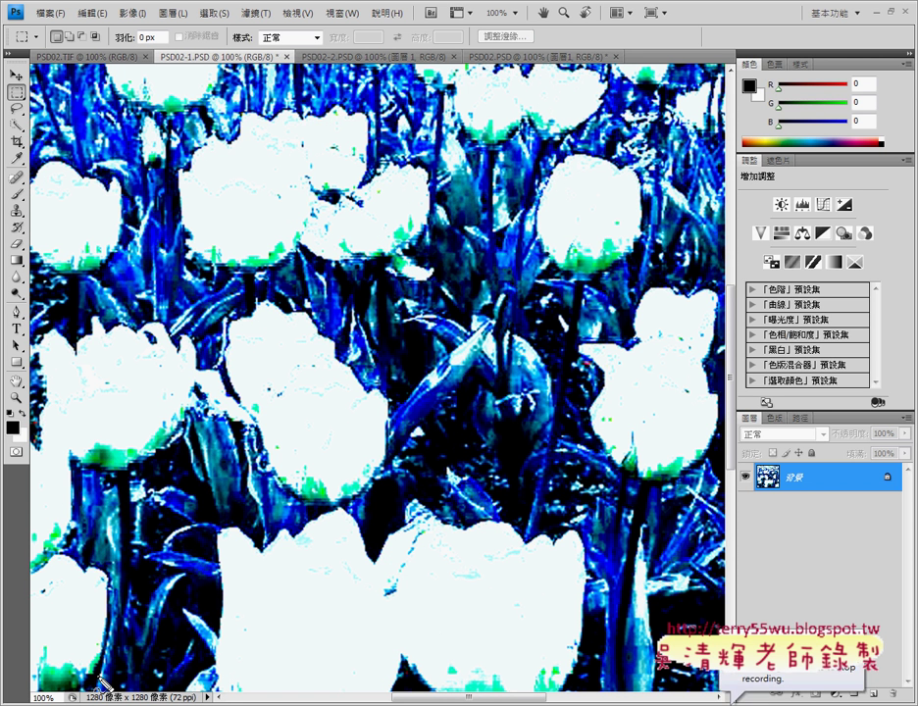
{"action": "left_click_drag", "start_coordinate": [148, 689], "coordinate": [160, 699]}
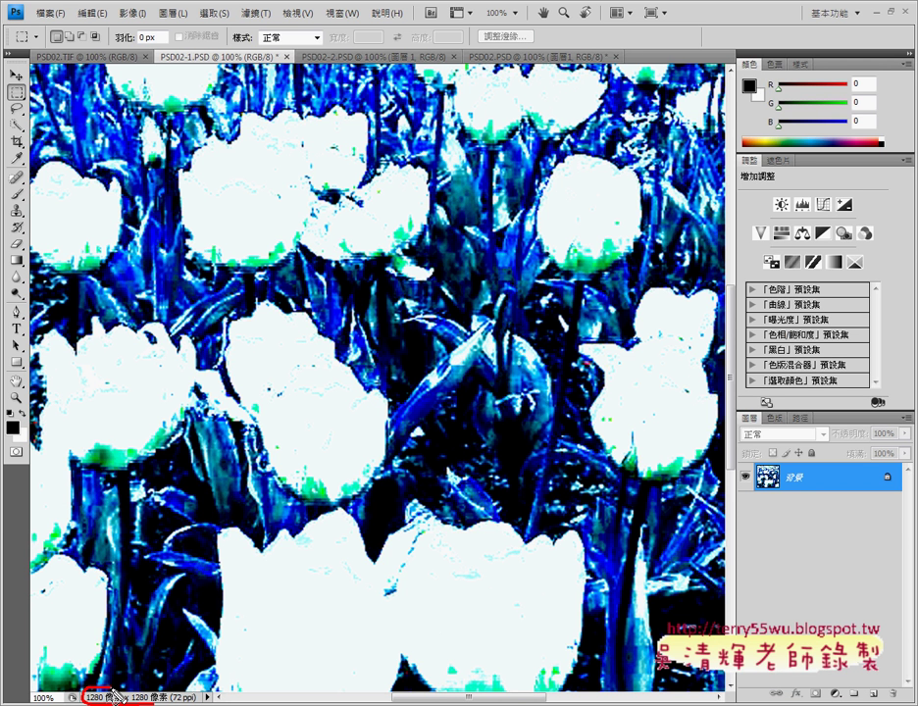
{"action": "left_click_drag", "start_coordinate": [196, 587], "coordinate": [149, 676]}
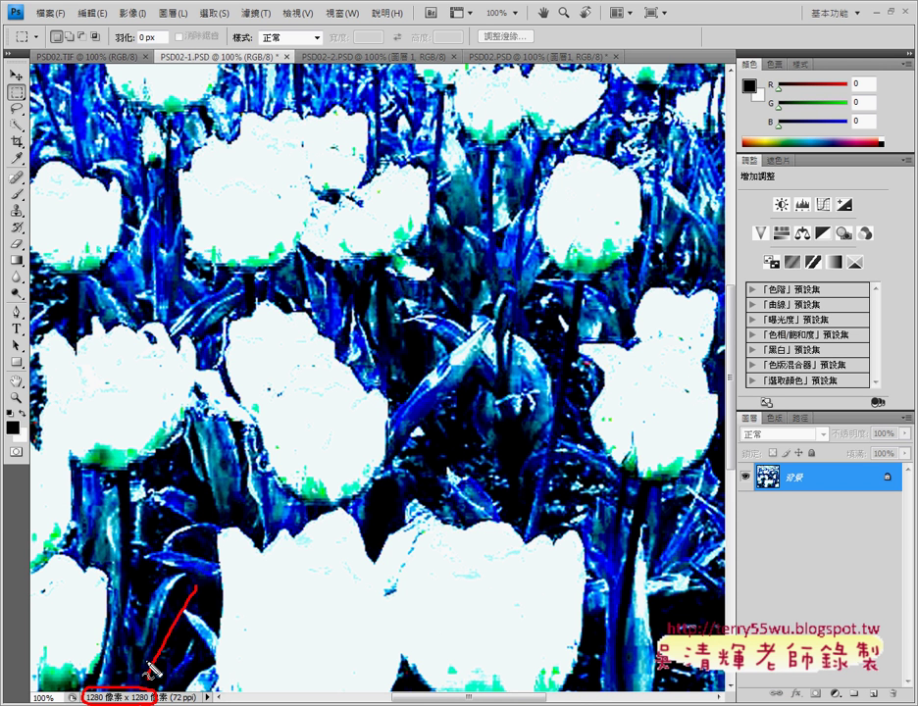
{"action": "key", "text": "Escape"}
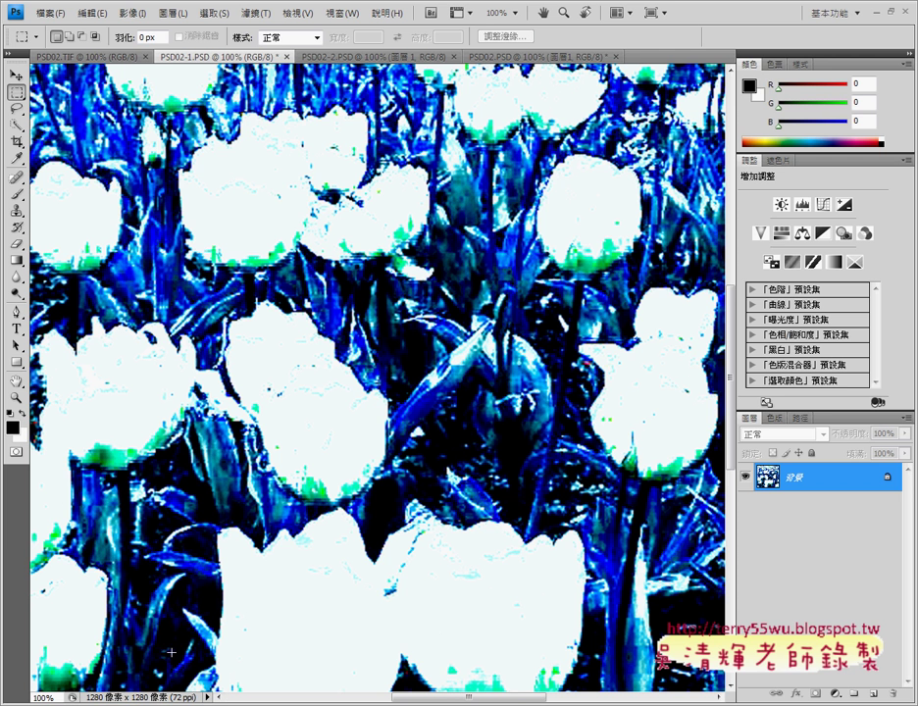
{"action": "left_click", "coordinate": [130, 13]}
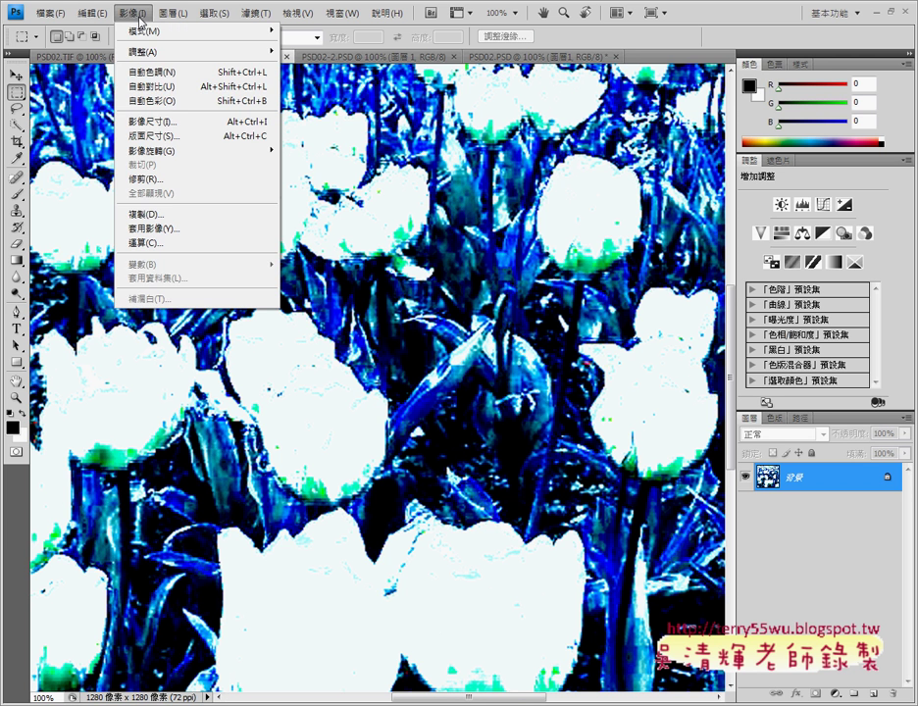
{"action": "left_click", "coordinate": [147, 121]}
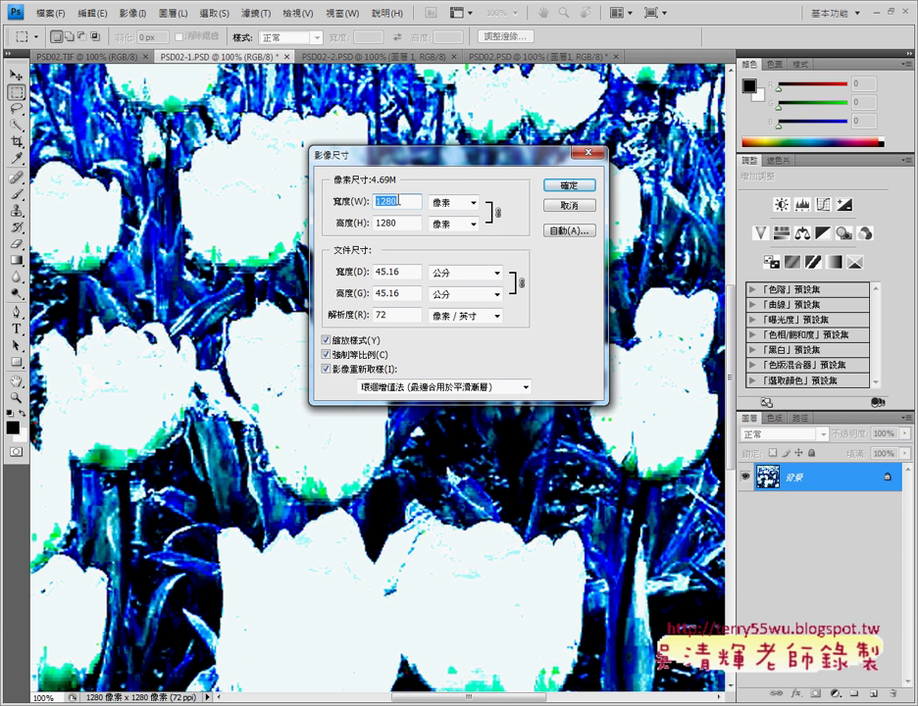
{"action": "type", "text": "640"}
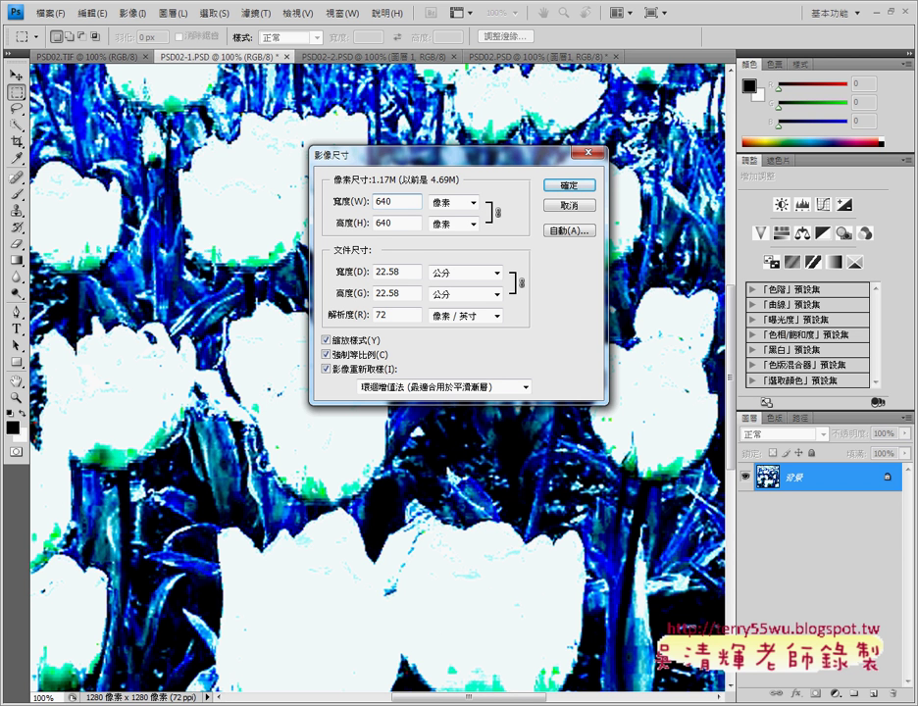
{"action": "left_click", "coordinate": [569, 186]}
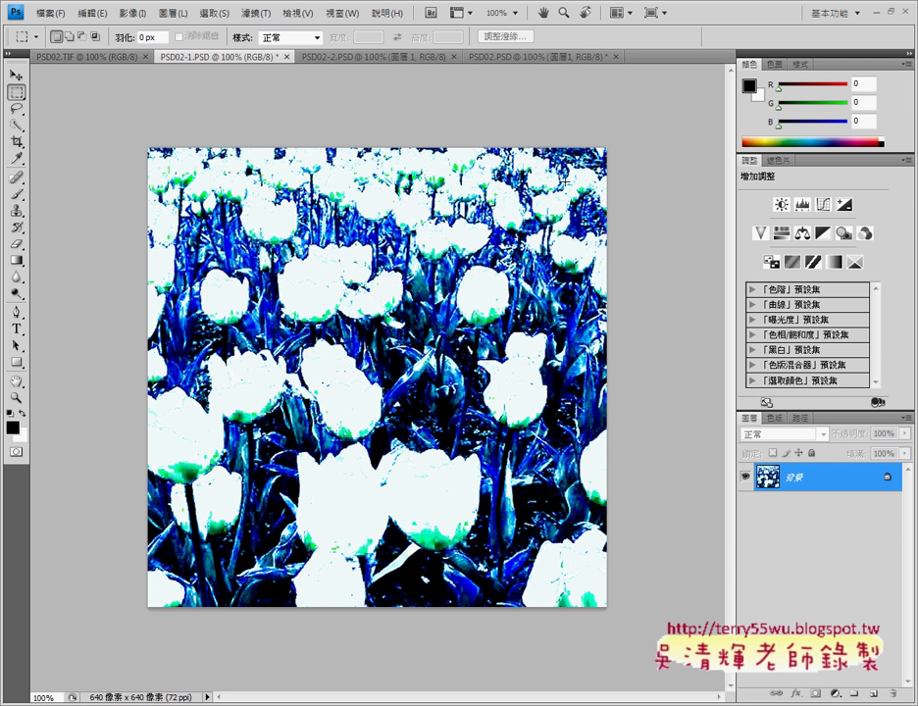
Select the entire 640 × 640 tulip canvas with Ctrl+A.
{"action": "left_click", "coordinate": [130, 14]}
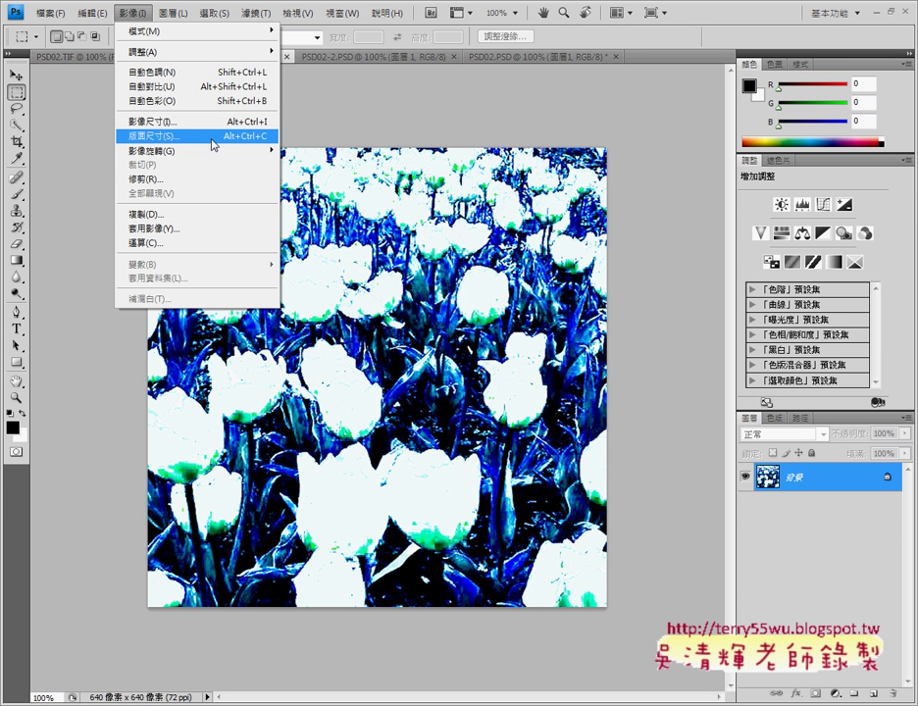
{"action": "left_click", "coordinate": [367, 129]}
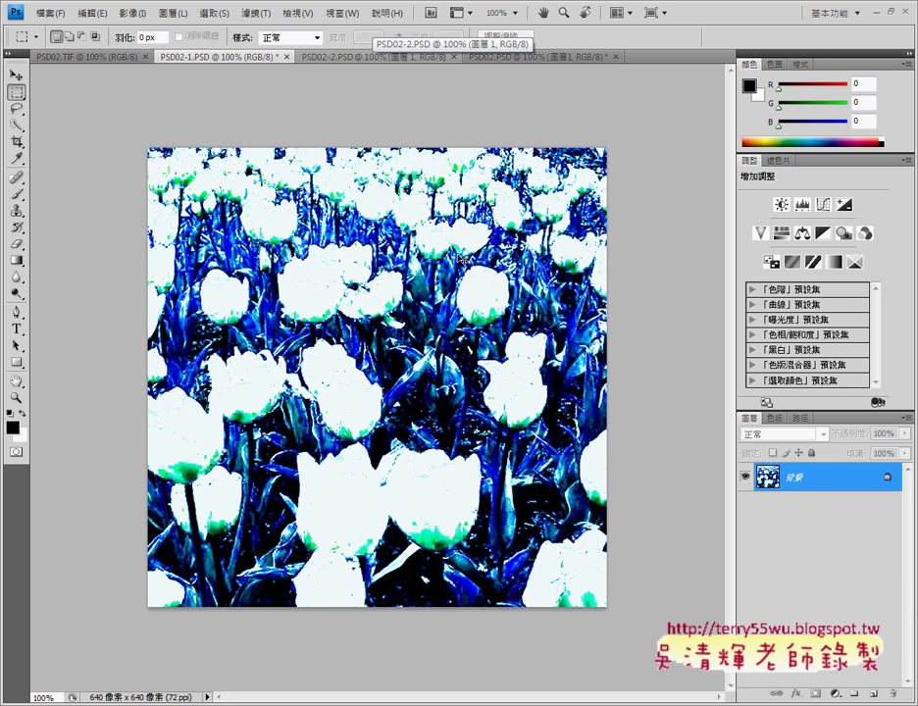
{"action": "key", "text": "ctrl+a"}
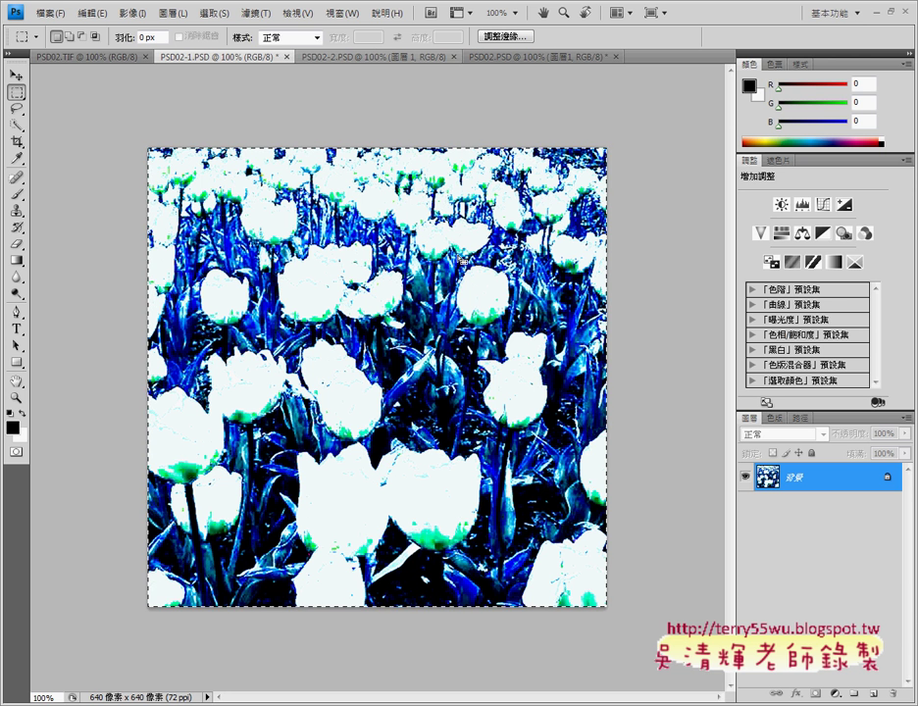
Duplicate the tulip Background layer into the PSD02.PSD document.
{"action": "right_click", "coordinate": [775, 479]}
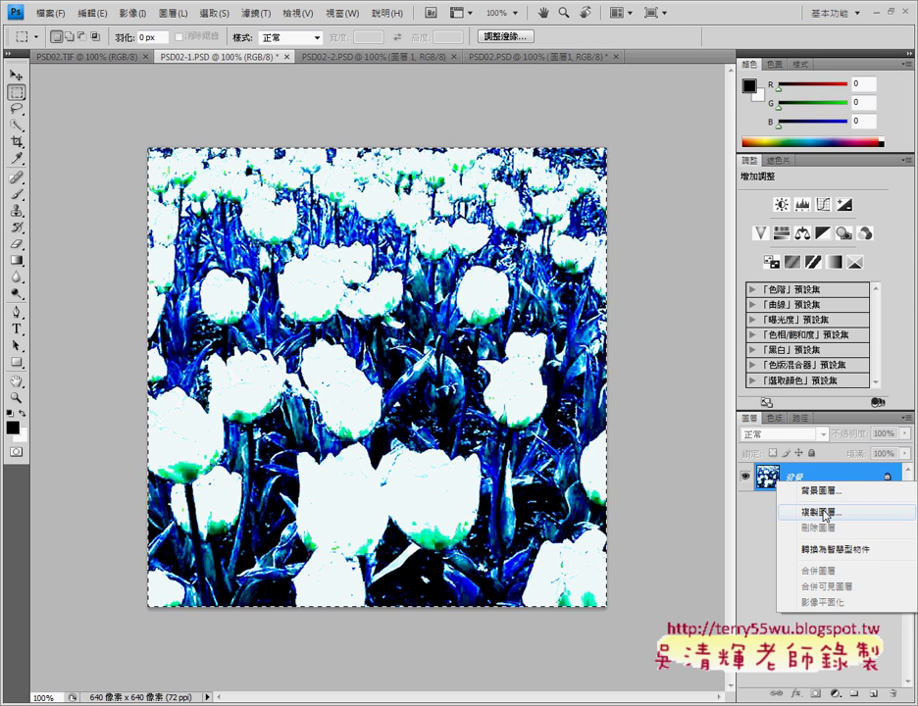
{"action": "left_click", "coordinate": [826, 514]}
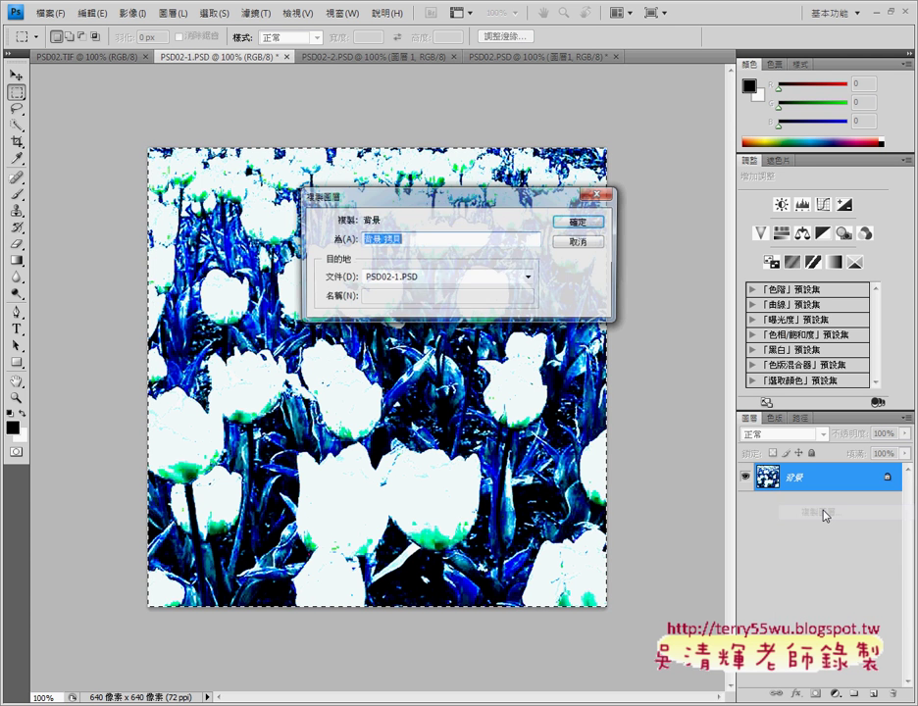
{"action": "left_click", "coordinate": [408, 281]}
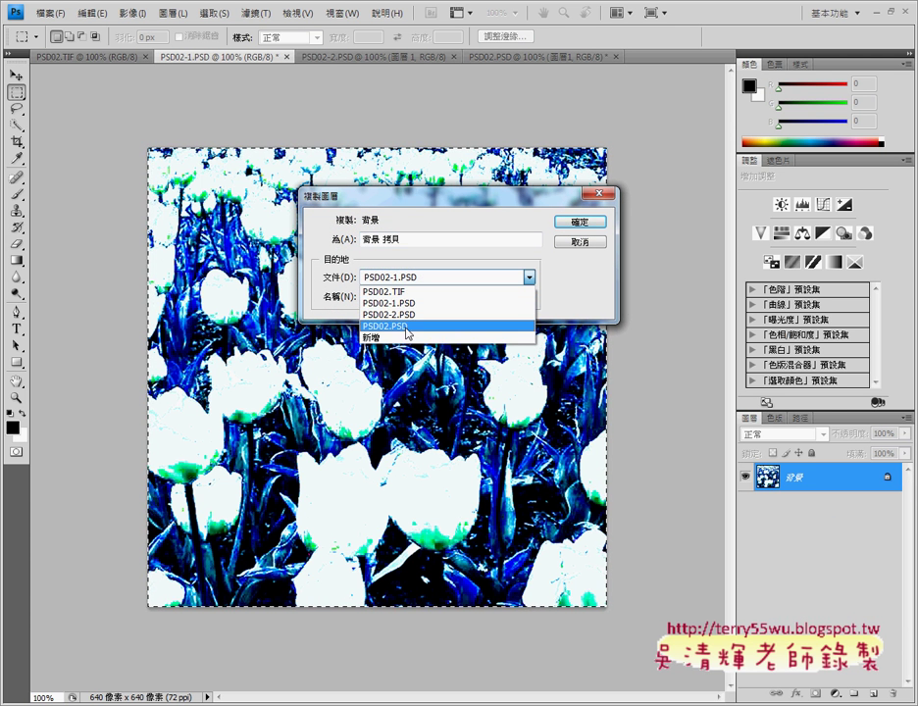
{"action": "left_click", "coordinate": [374, 327]}
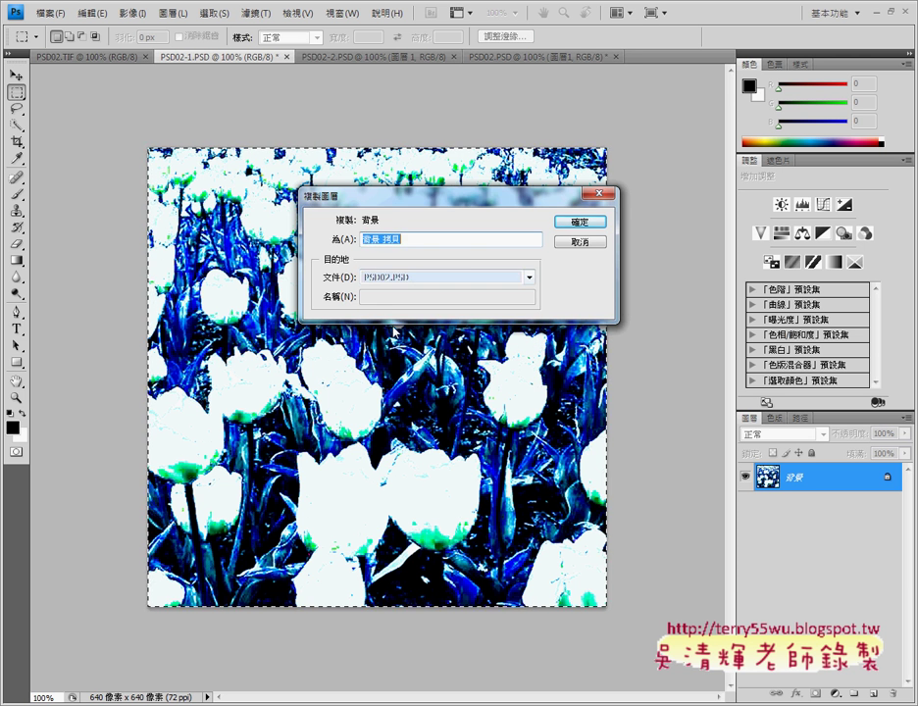
{"action": "left_click", "coordinate": [581, 222]}
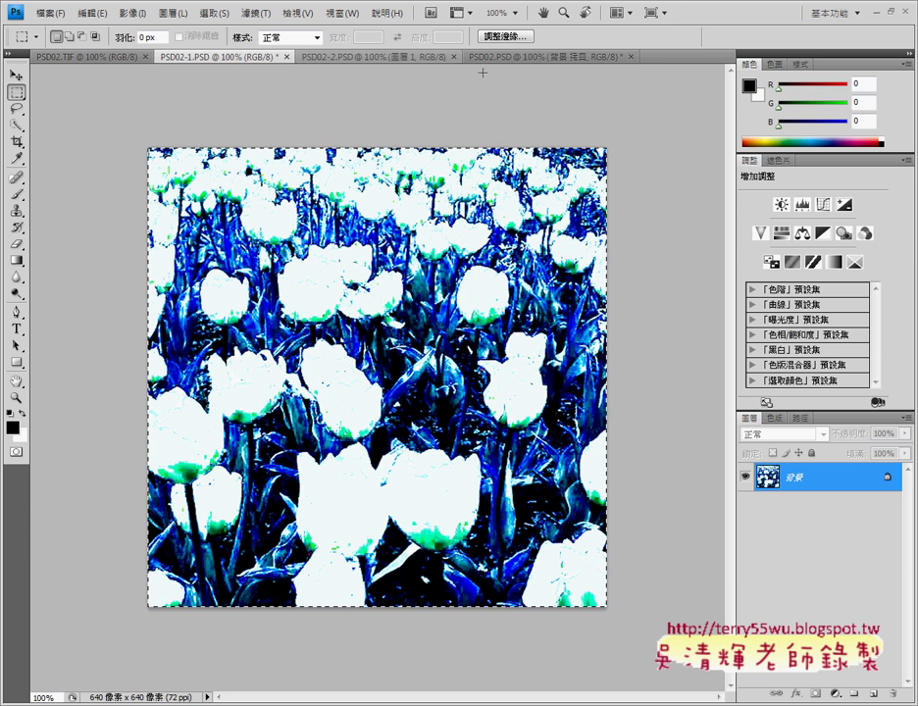
In PSD02.PSD, move the 背景 拷貝 tulip layer beneath 圖層 1.
{"action": "left_click", "coordinate": [506, 57]}
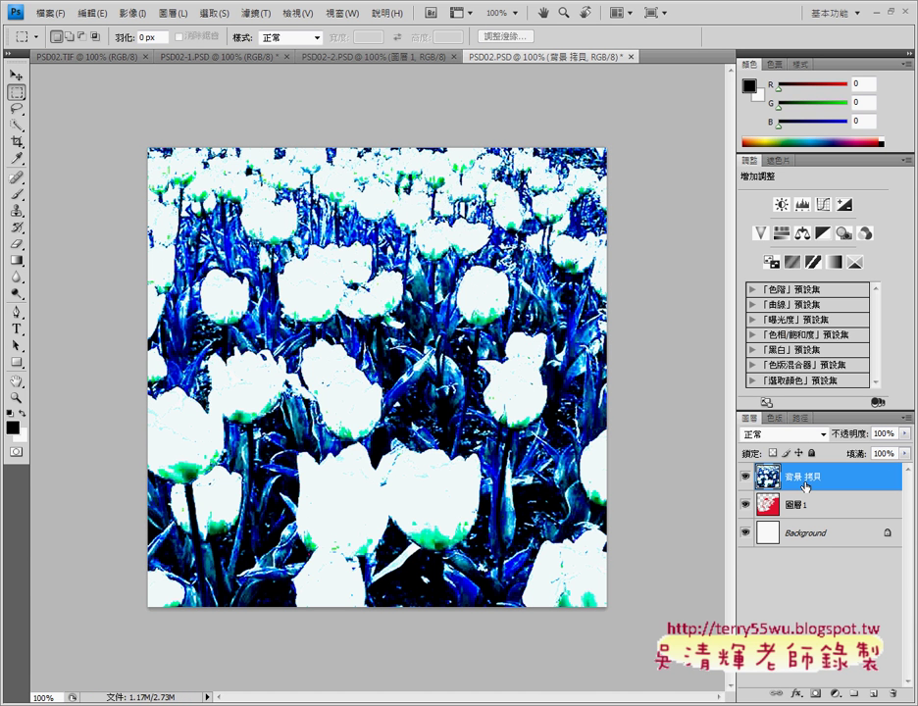
{"action": "left_click_drag", "start_coordinate": [802, 489], "coordinate": [808, 519]}
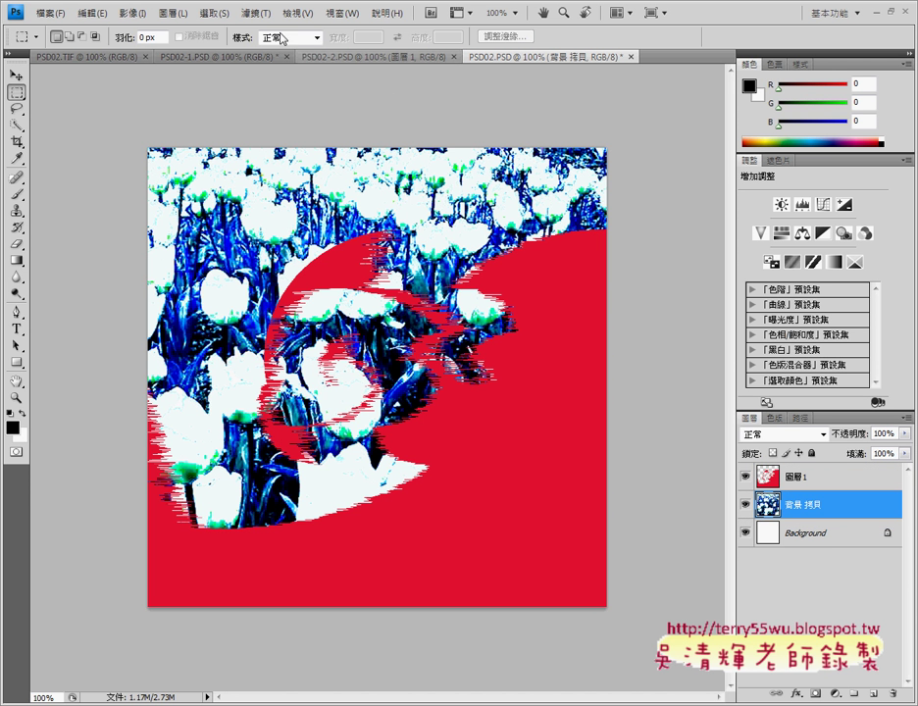
{"action": "left_click", "coordinate": [250, 14]}
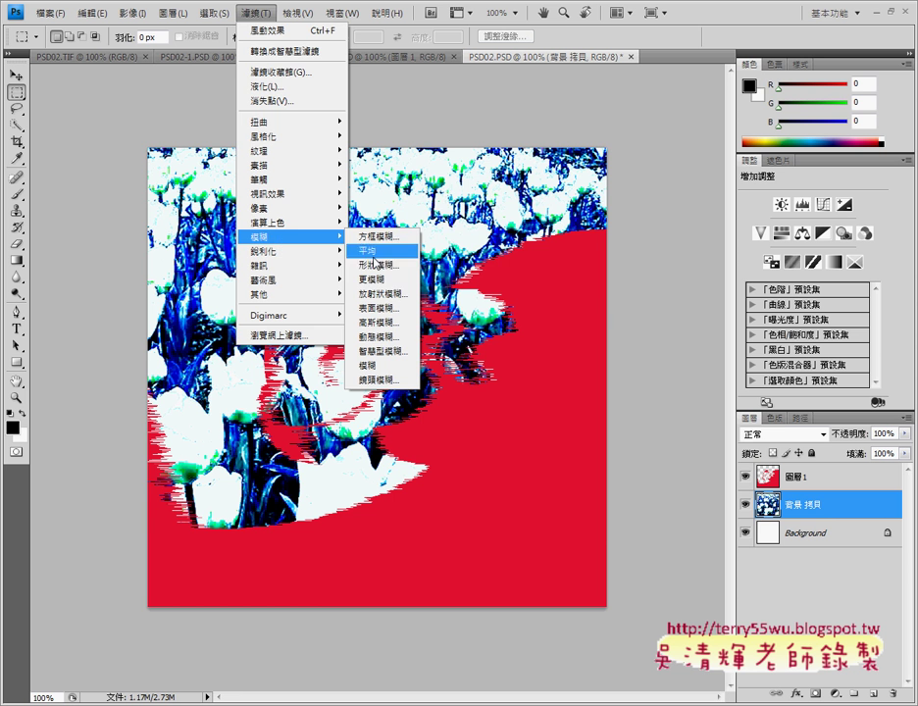
Apply a Radial Blur to the tulip layer with Amount 100 and the Zoom method.
{"action": "left_click", "coordinate": [385, 293]}
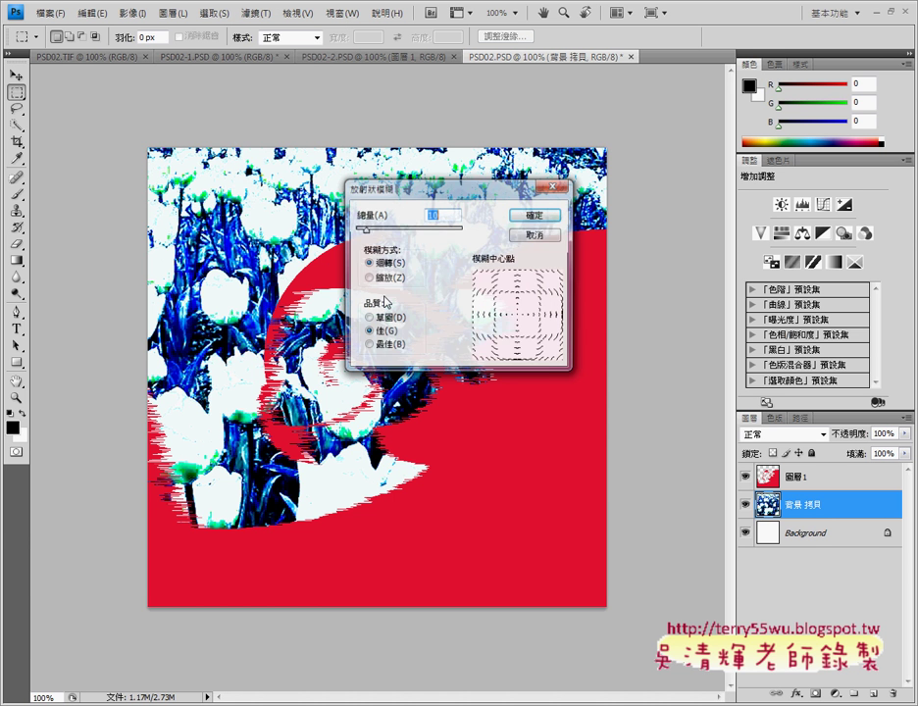
{"action": "left_click_drag", "start_coordinate": [366, 227], "coordinate": [461, 229]}
{"action": "left_click", "coordinate": [407, 278]}
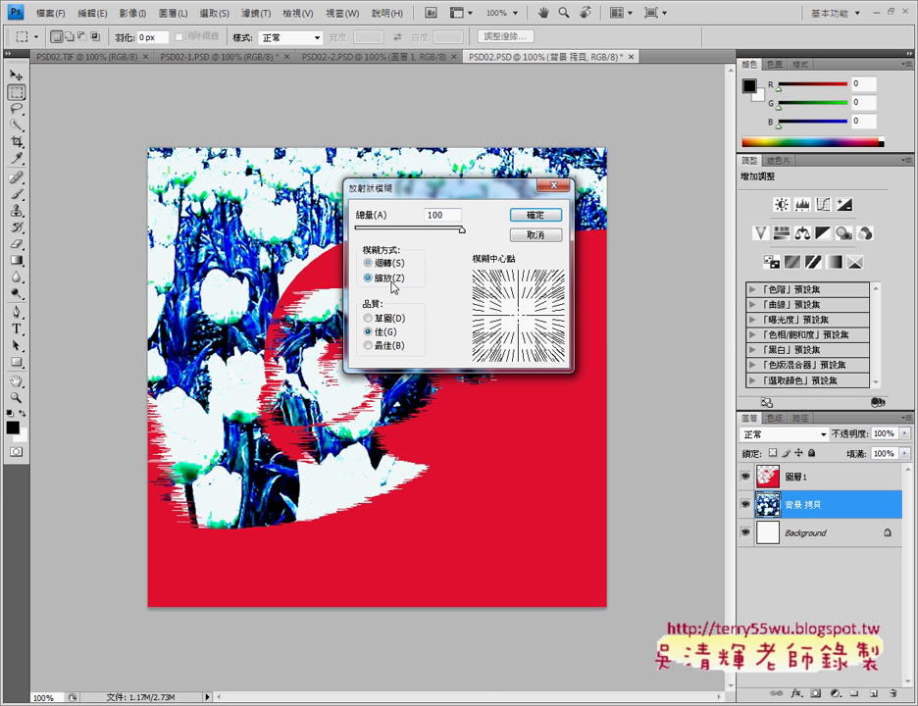
{"action": "left_click", "coordinate": [419, 259]}
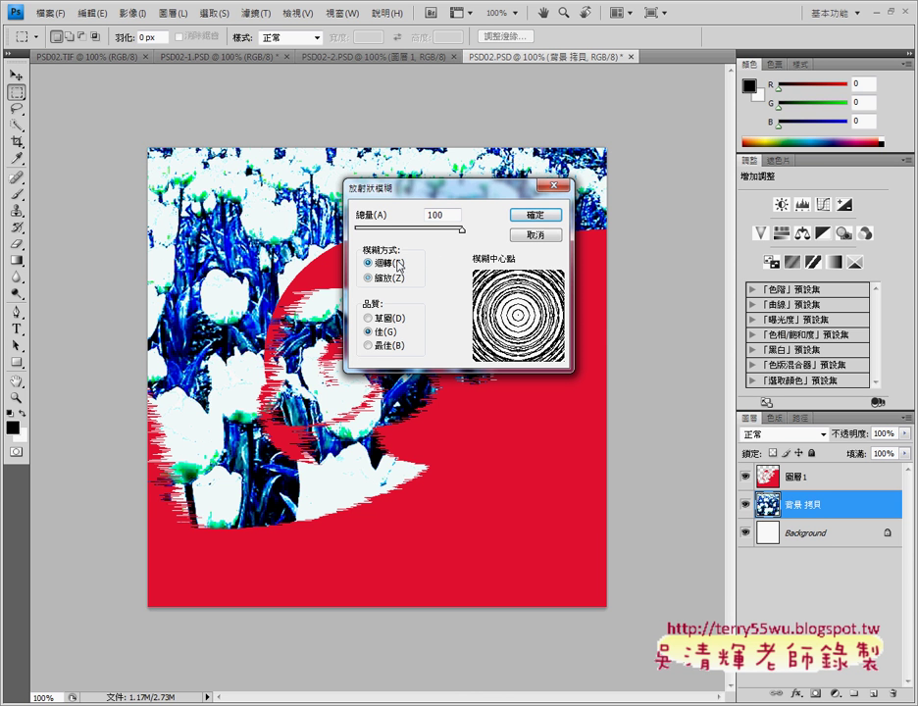
{"action": "left_click", "coordinate": [392, 280]}
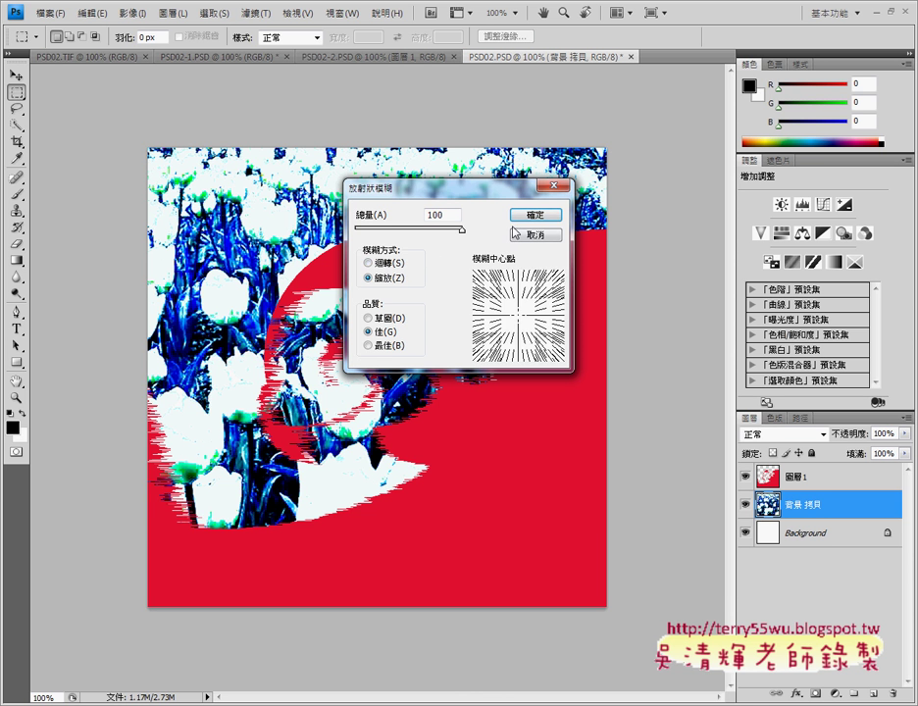
{"action": "left_click", "coordinate": [542, 215]}
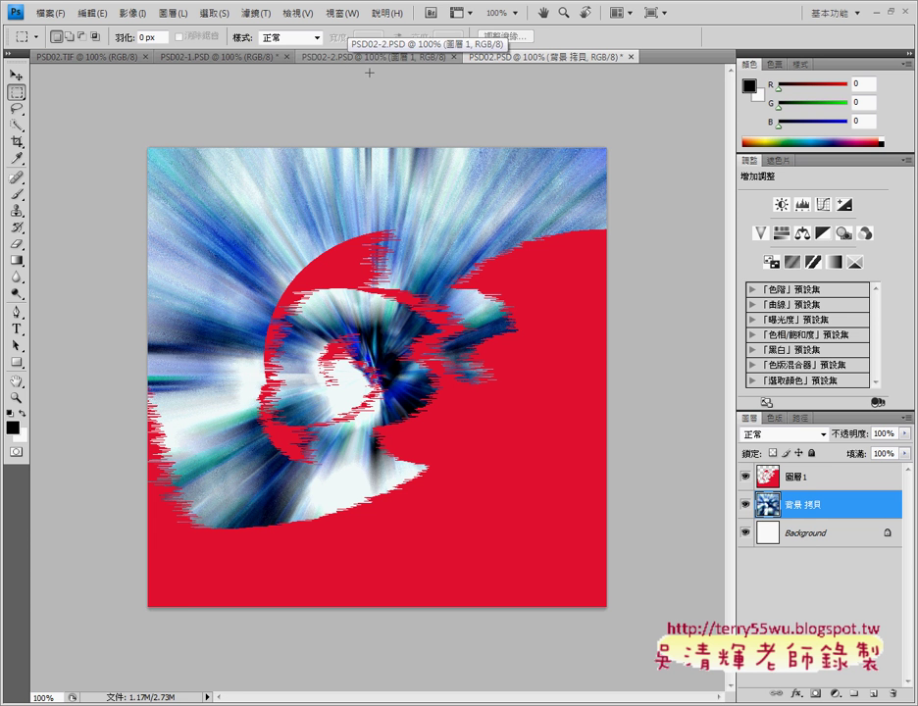
Select the pixels of the Turn lettering layer in PSD02-2.PSD, then return to PSD02.PSD.
{"action": "left_click", "coordinate": [214, 57]}
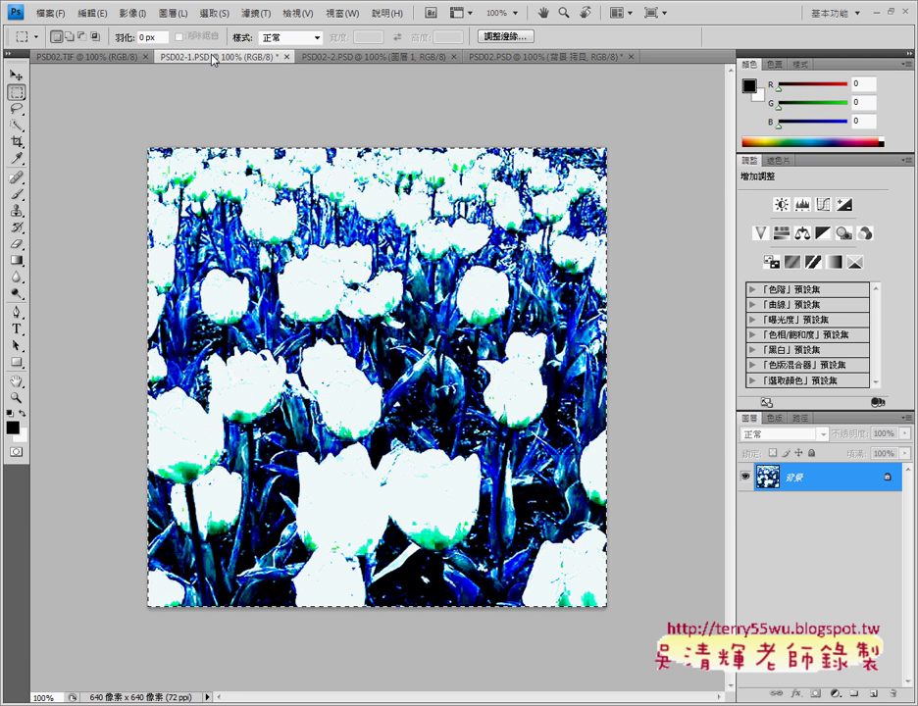
{"action": "left_click", "coordinate": [327, 57]}
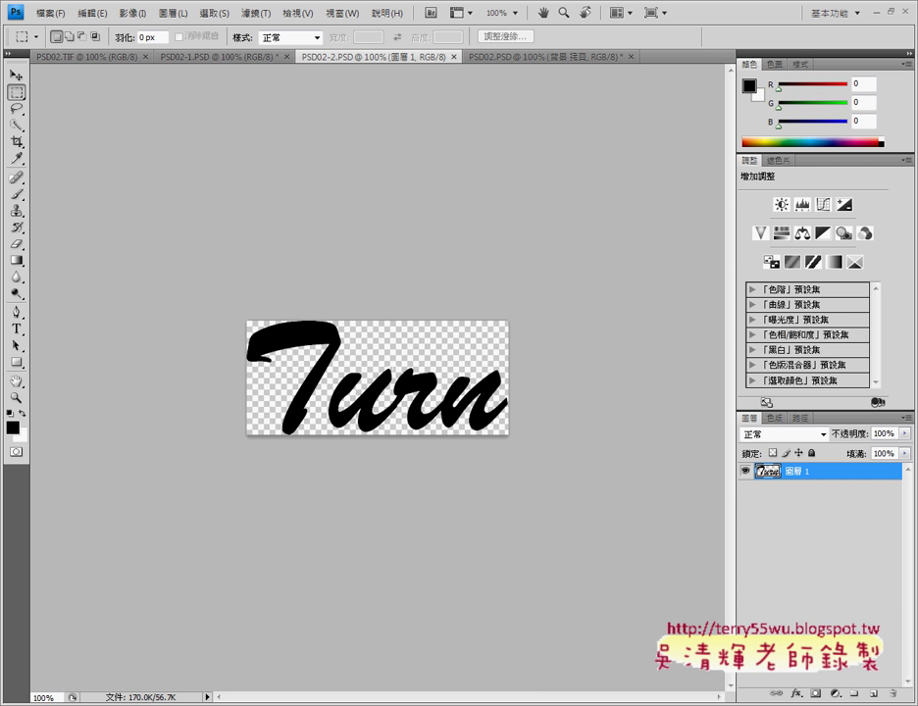
{"action": "right_click", "coordinate": [769, 472]}
{"action": "left_click", "coordinate": [812, 536]}
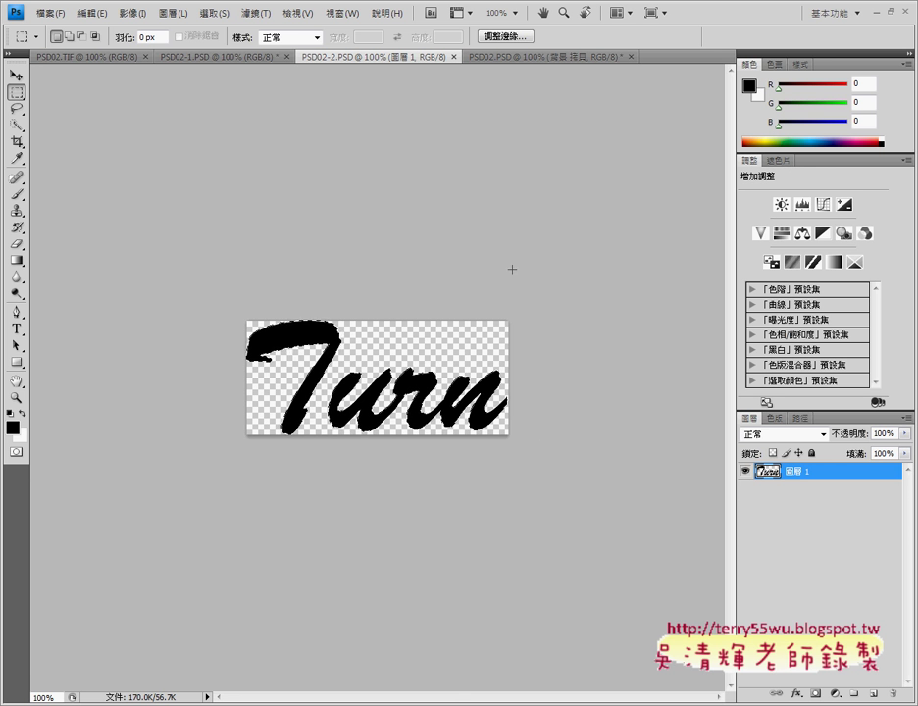
{"action": "left_click", "coordinate": [525, 58]}
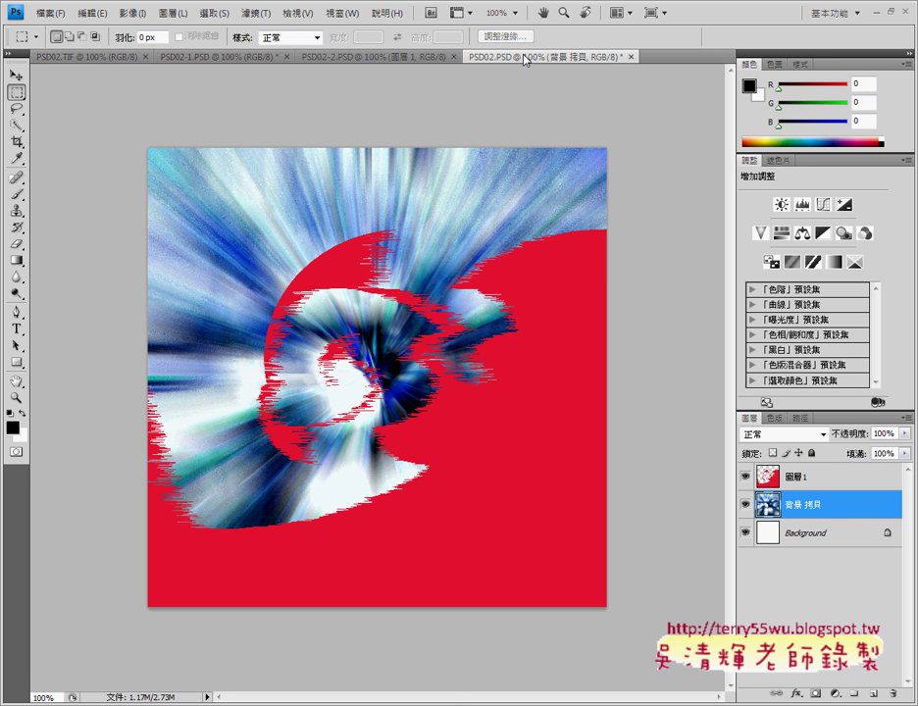
Paste the Turn lettering into PSD02.PSD and move its layer to the top of the stack.
{"action": "key", "text": "ctrl+v"}
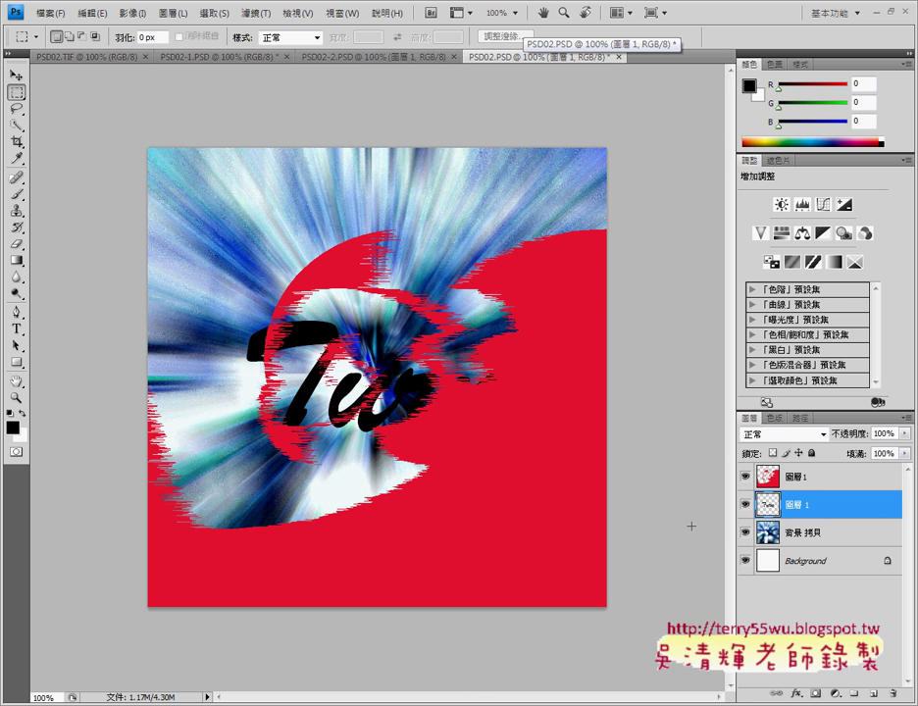
{"action": "mouse_move", "coordinate": [807, 504]}
{"action": "left_mouse_down"}
{"action": "mouse_move", "coordinate": [811, 472]}
{"action": "mouse_move", "coordinate": [842, 518]}
{"action": "mouse_move", "coordinate": [824, 535]}
{"action": "left_mouse_up"}
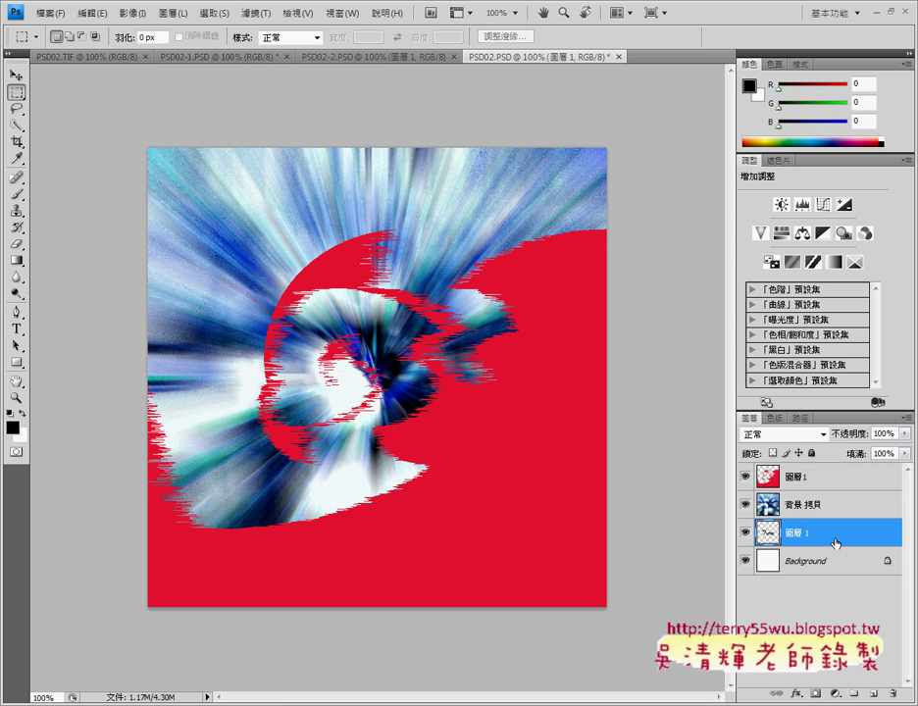
{"action": "left_click_drag", "start_coordinate": [860, 472], "coordinate": [827, 470]}
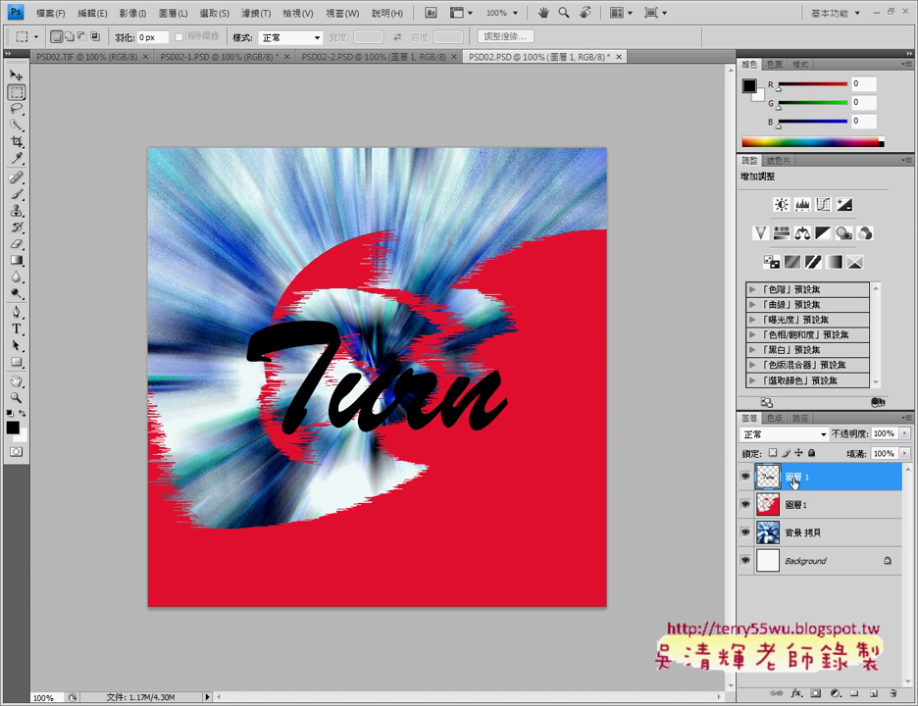
Add a Stroke layer style to the Turn layer, first in white, and adjust its width.
{"action": "double_click", "coordinate": [775, 478]}
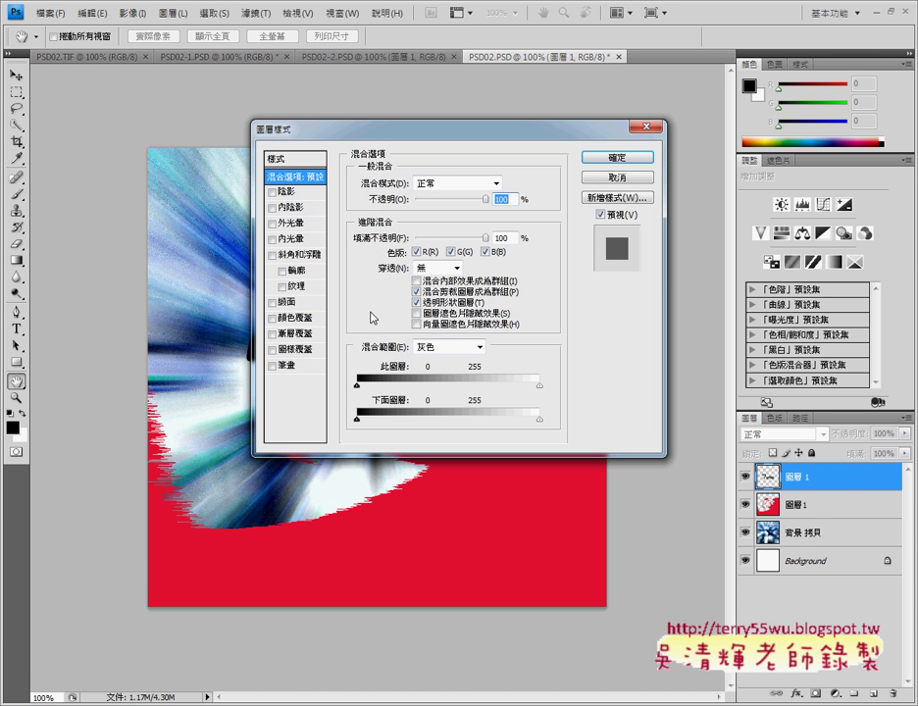
{"action": "left_click", "coordinate": [298, 369]}
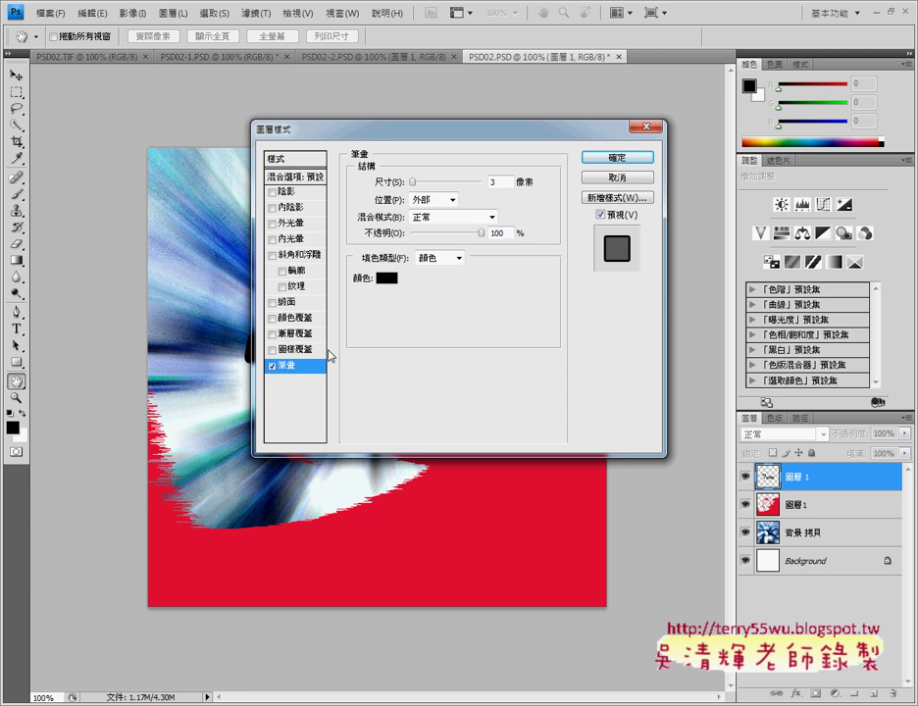
{"action": "left_click_drag", "start_coordinate": [486, 131], "coordinate": [698, 134]}
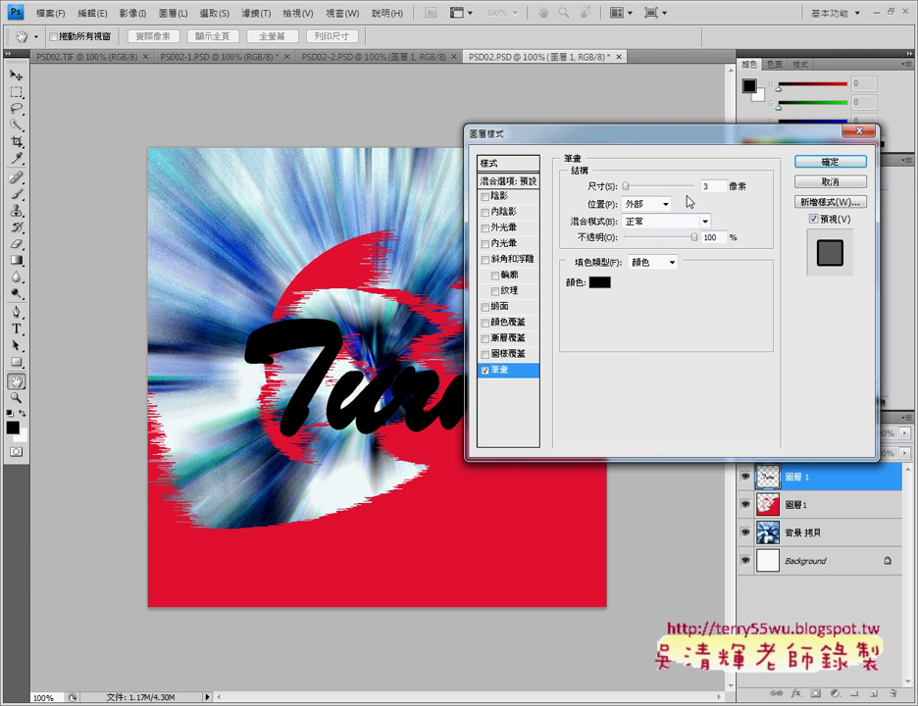
{"action": "left_click", "coordinate": [600, 283]}
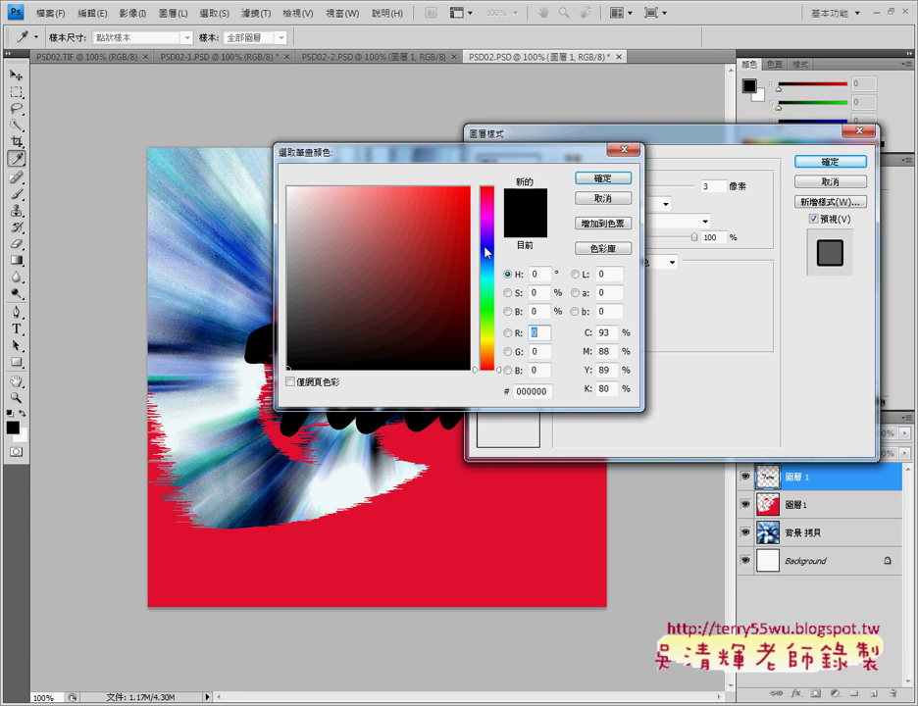
{"action": "left_click_drag", "start_coordinate": [287, 368], "coordinate": [288, 186]}
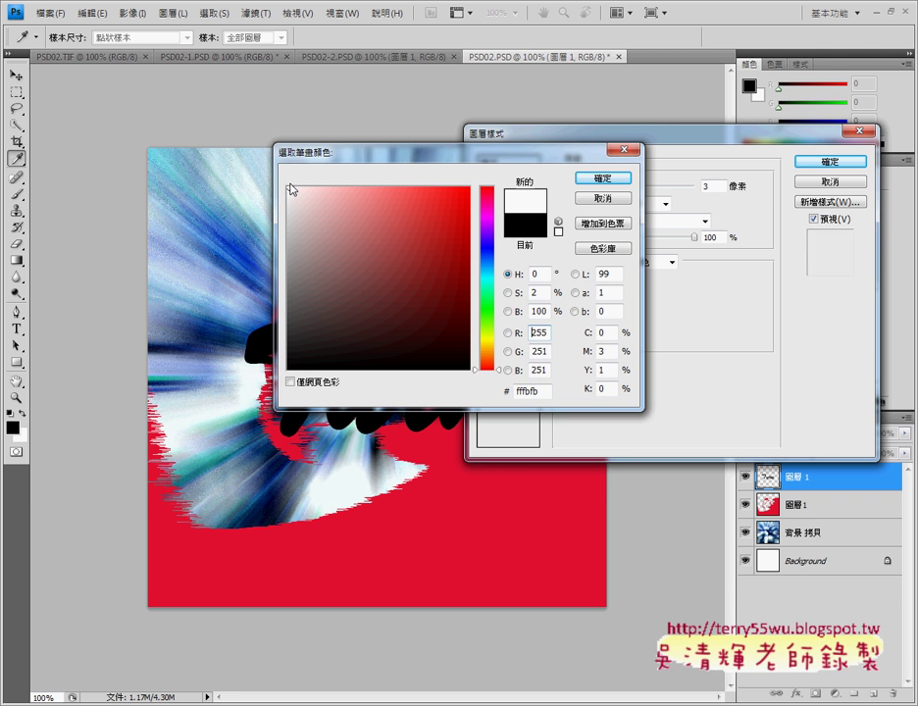
{"action": "left_click", "coordinate": [604, 179]}
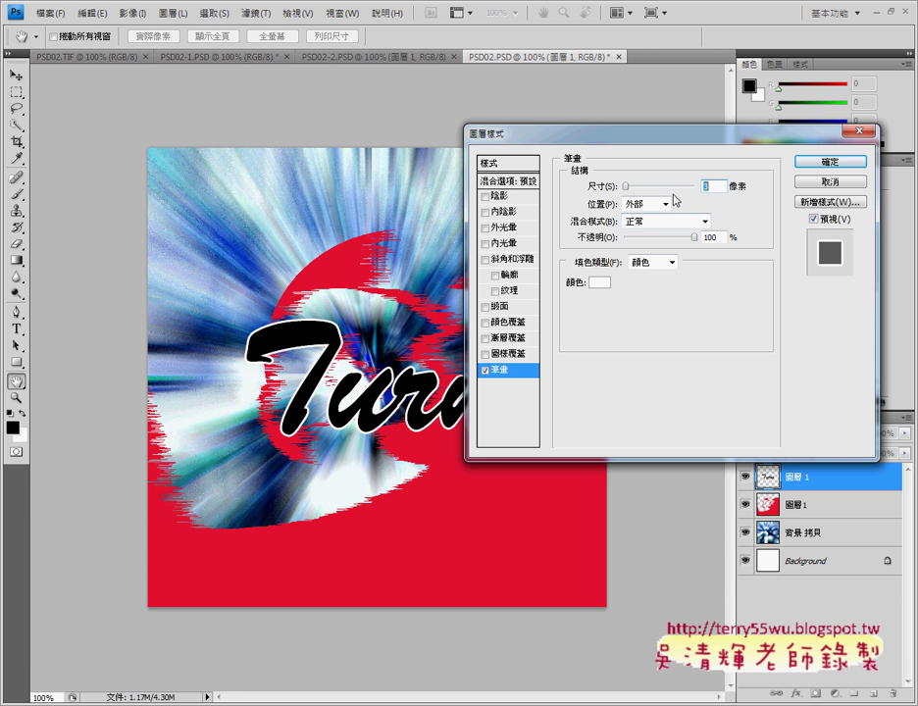
{"action": "left_click_drag", "start_coordinate": [625, 186], "coordinate": [630, 188]}
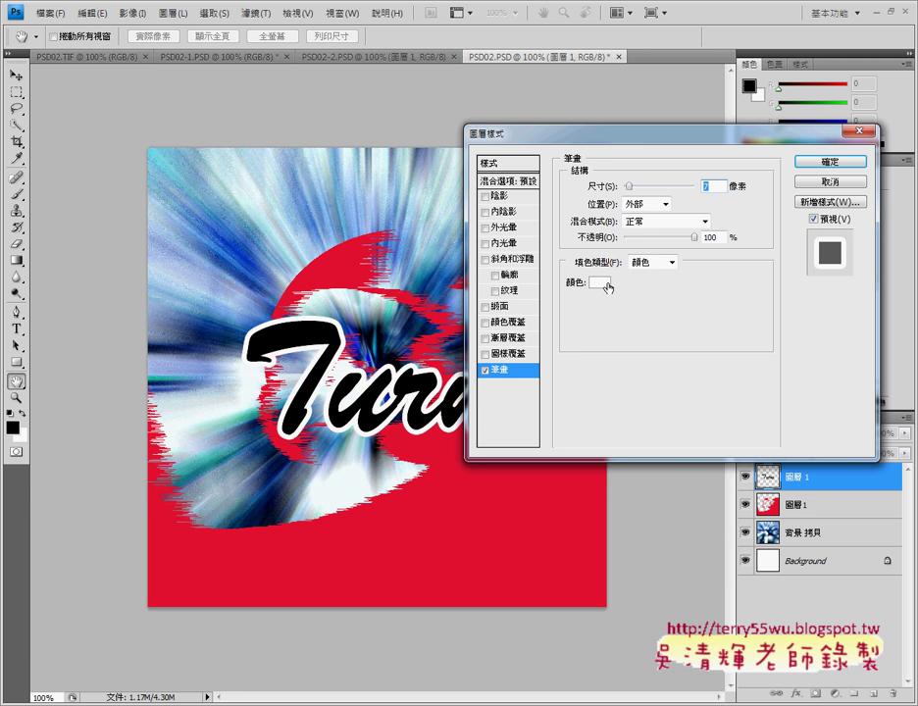
Change the stroke colour to yellow (#e5e345).
{"action": "left_click", "coordinate": [605, 284]}
{"action": "left_click", "coordinate": [486, 339]}
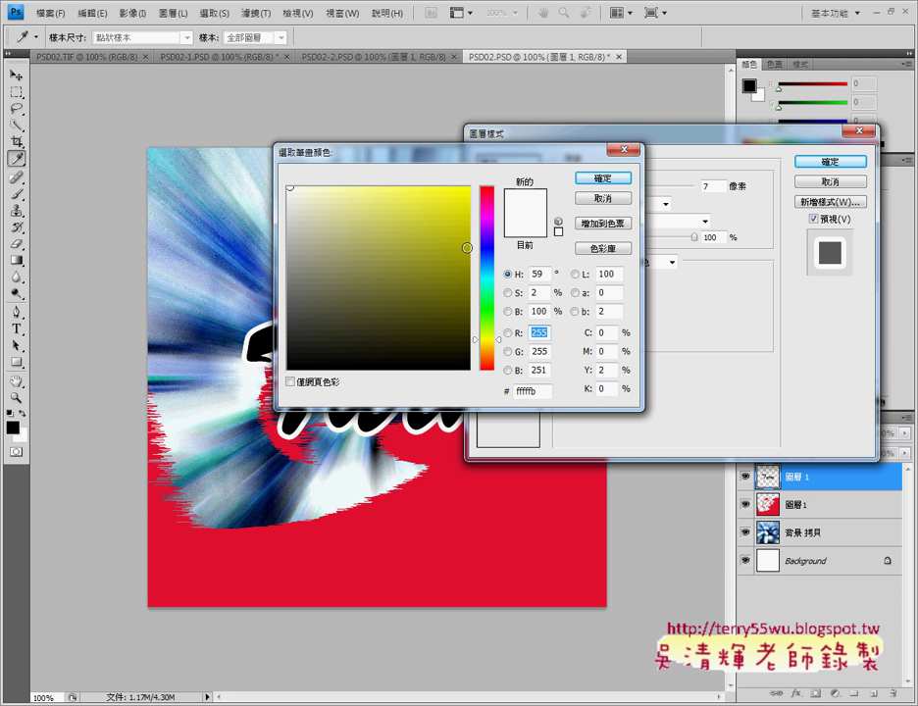
{"action": "left_click", "coordinate": [414, 205]}
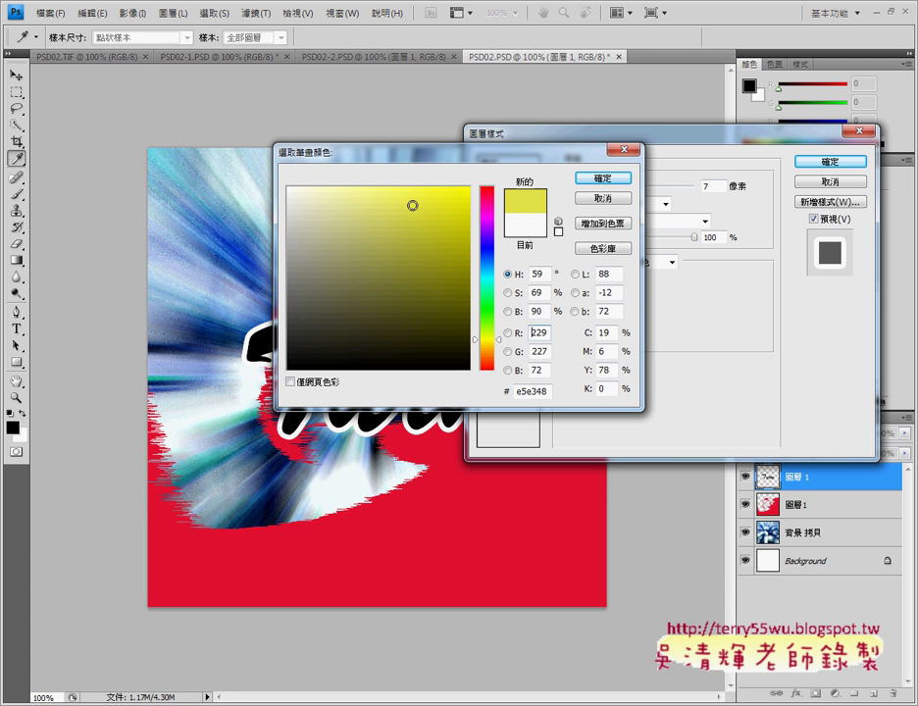
{"action": "left_click", "coordinate": [616, 179]}
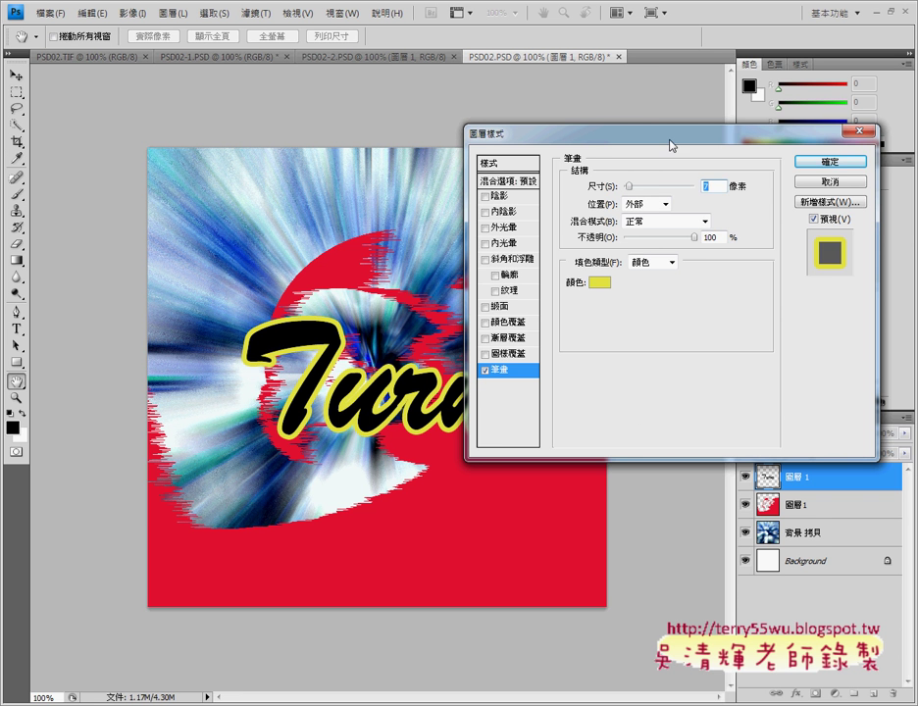
{"action": "left_click_drag", "start_coordinate": [671, 146], "coordinate": [741, 143]}
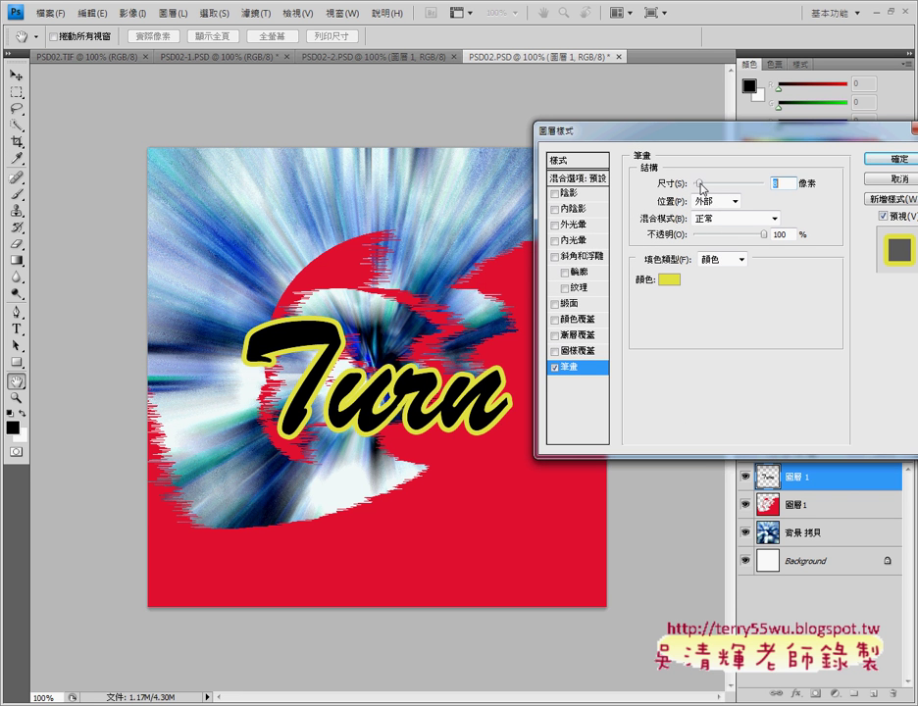
Raise the yellow stroke Size to 21 px at 100% opacity.
{"action": "left_click_drag", "start_coordinate": [700, 188], "coordinate": [706, 192]}
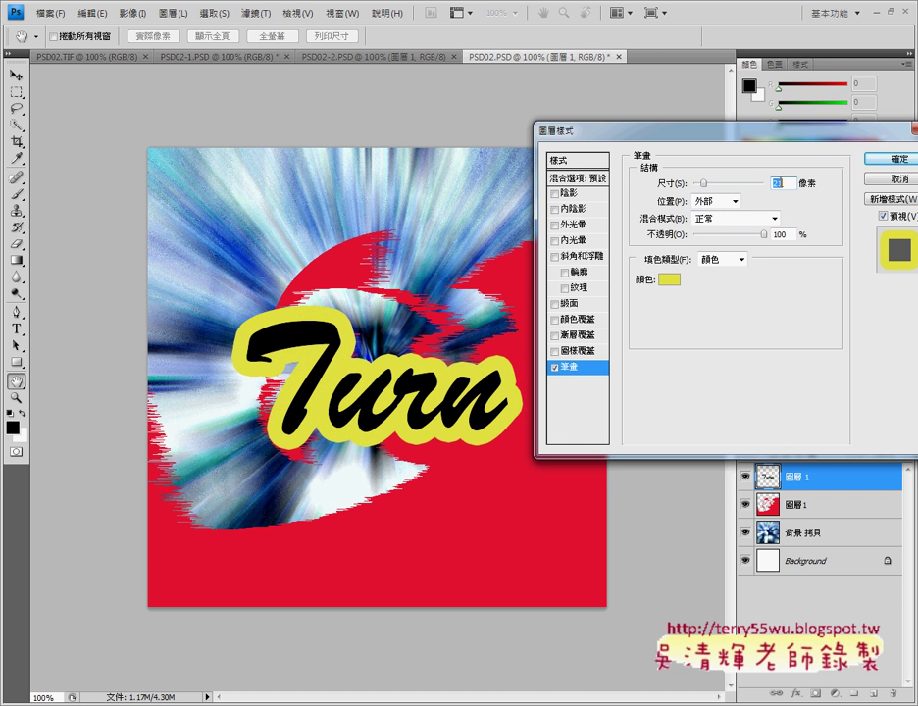
{"action": "mouse_move", "coordinate": [676, 139]}
{"action": "left_mouse_down"}
{"action": "mouse_move", "coordinate": [643, 143]}
{"action": "mouse_move", "coordinate": [689, 143]}
{"action": "left_mouse_up"}
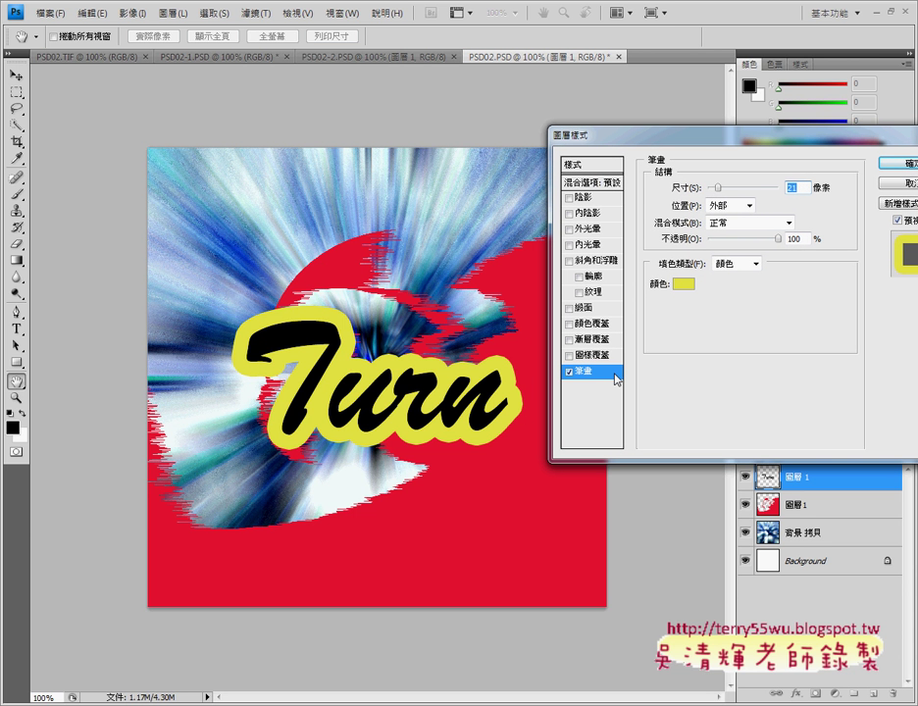
{"action": "left_click_drag", "start_coordinate": [608, 366], "coordinate": [610, 391]}
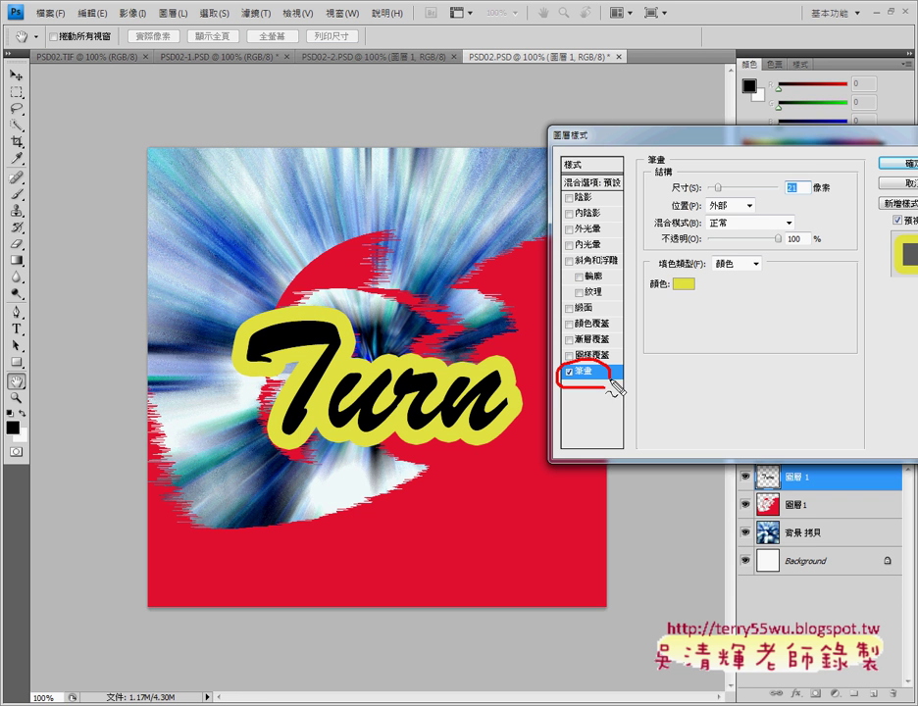
{"action": "left_click_drag", "start_coordinate": [687, 276], "coordinate": [718, 282]}
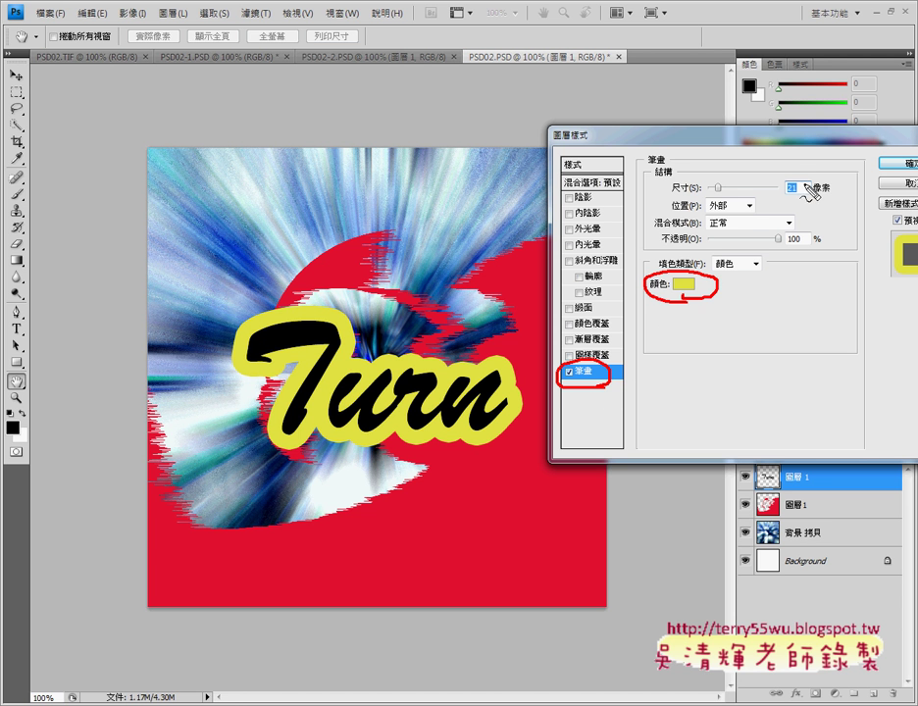
{"action": "left_click_drag", "start_coordinate": [812, 189], "coordinate": [857, 186]}
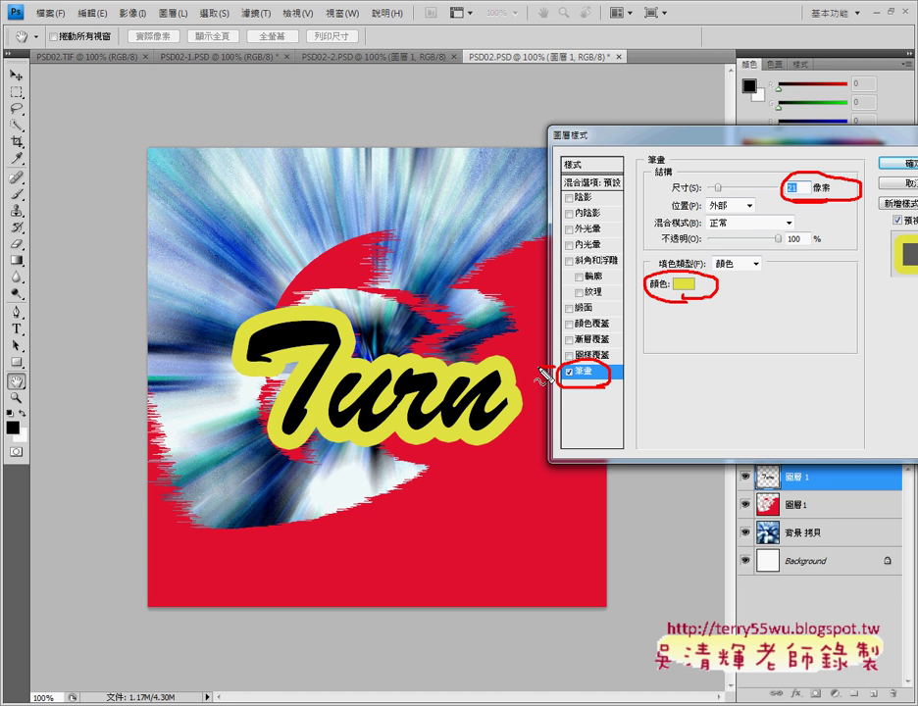
{"action": "left_click_drag", "start_coordinate": [559, 370], "coordinate": [511, 372]}
{"action": "left_click_drag", "start_coordinate": [461, 412], "coordinate": [334, 429]}
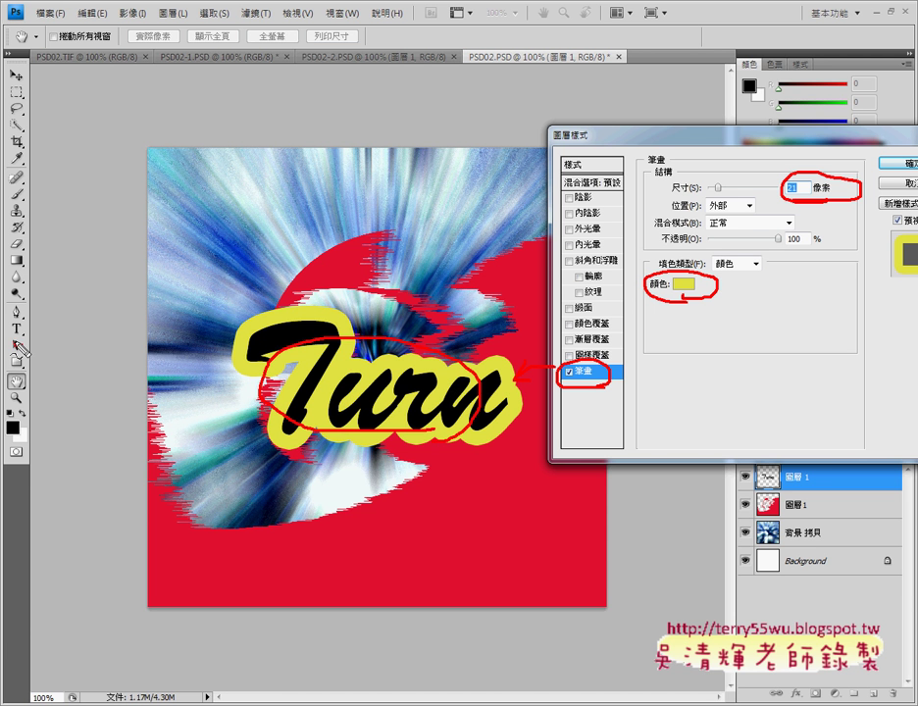
{"action": "mouse_move", "coordinate": [20, 316]}
{"action": "left_mouse_down"}
{"action": "mouse_move", "coordinate": [25, 343]}
{"action": "mouse_move", "coordinate": [206, 361]}
{"action": "mouse_move", "coordinate": [194, 370]}
{"action": "left_mouse_up"}
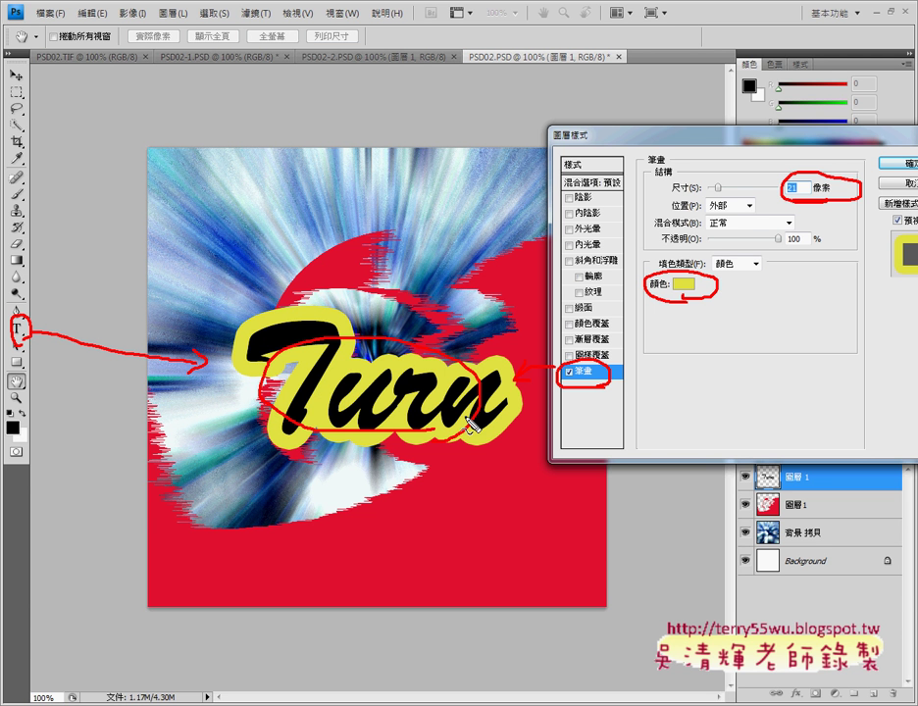